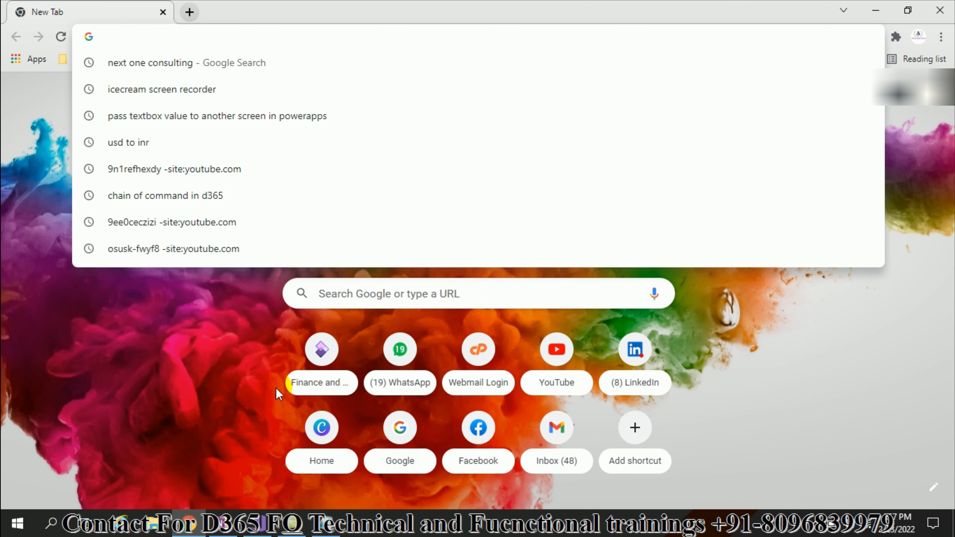
# Step: Open the Power Apps maker site at make.powerapps.com
pyautogui.write('make.powerapps.com')
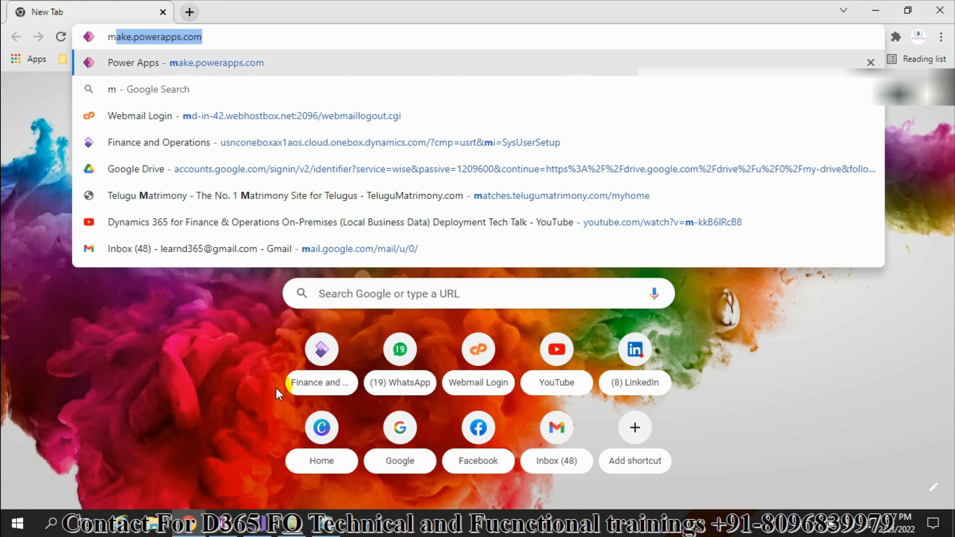
pyautogui.press('Right')
pyautogui.press('Return')
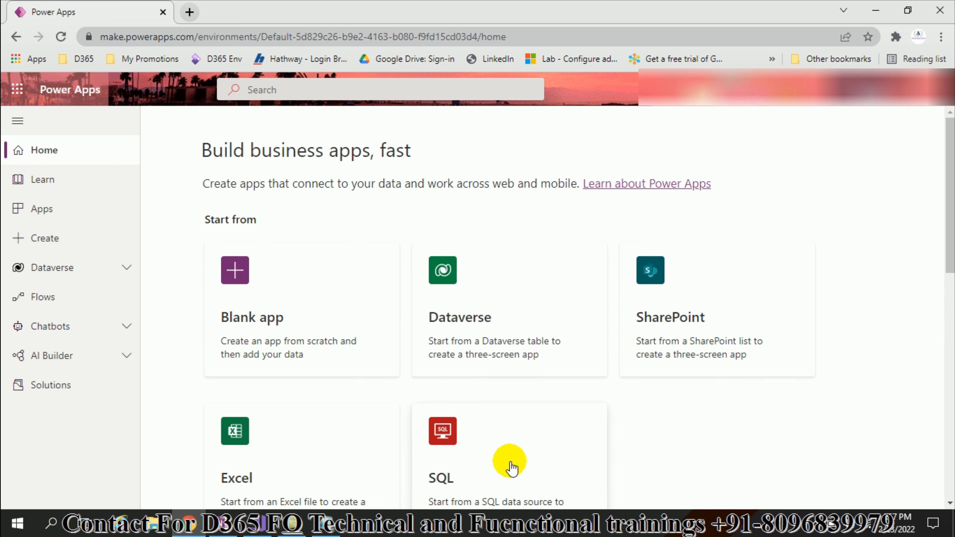
# Step: Create a blank canvas app named AjTechDemo in Phone format and skip the welcome dialog
pyautogui.click(221, 311)
pyautogui.click(235, 271)
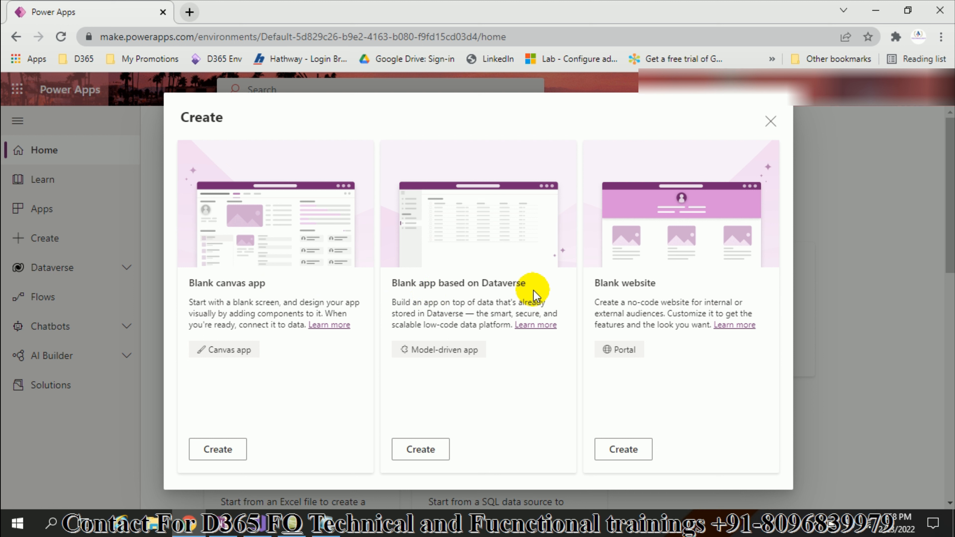
pyautogui.click(225, 452)
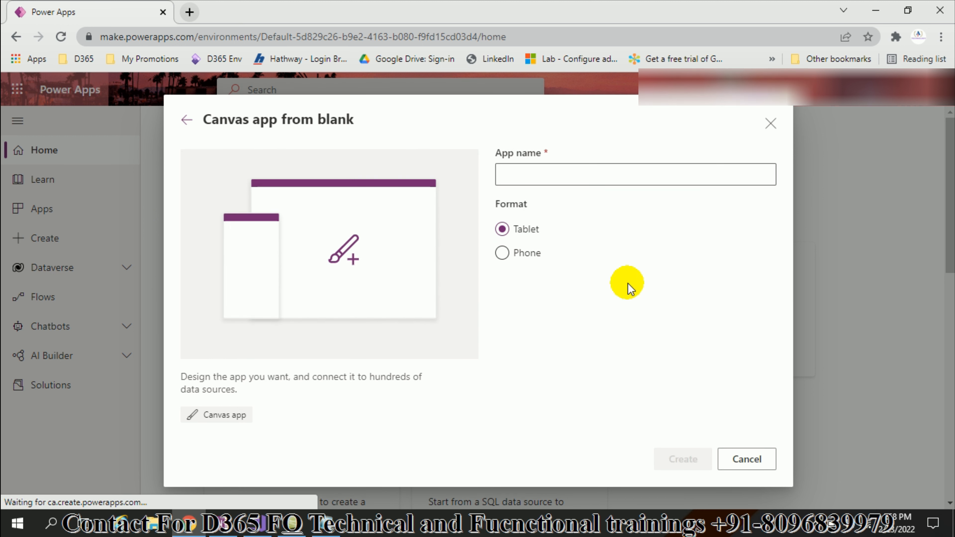
pyautogui.click(546, 175)
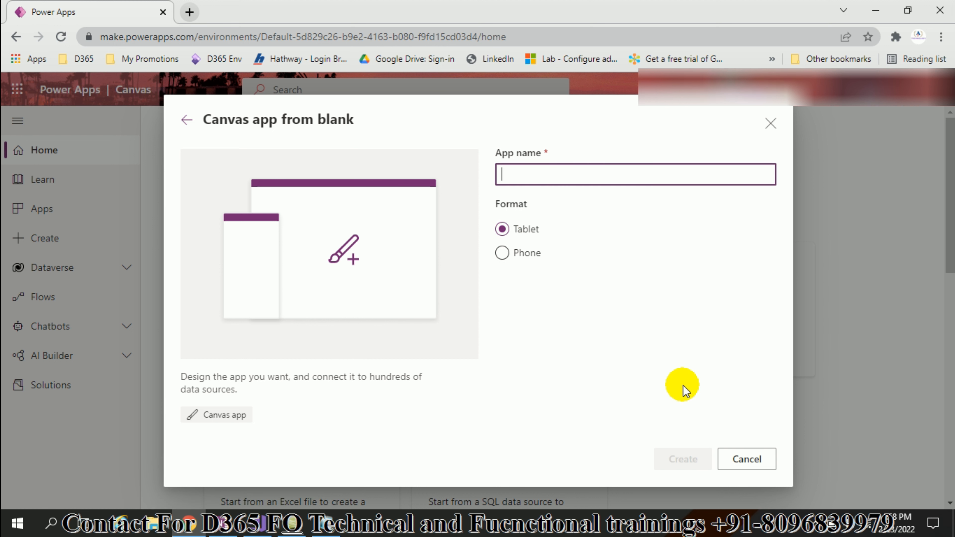
pyautogui.write('AjTechDemo')
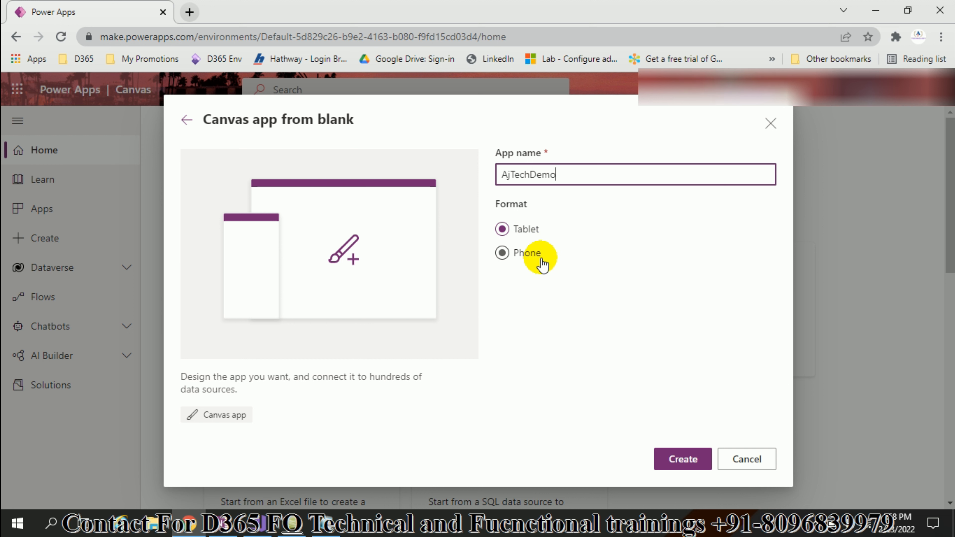
pyautogui.click(503, 252)
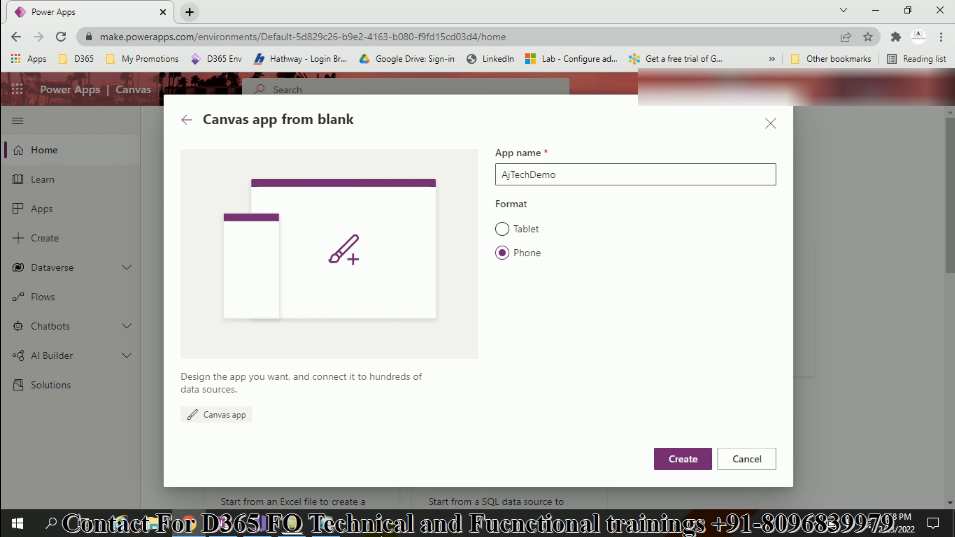
pyautogui.click(685, 458)
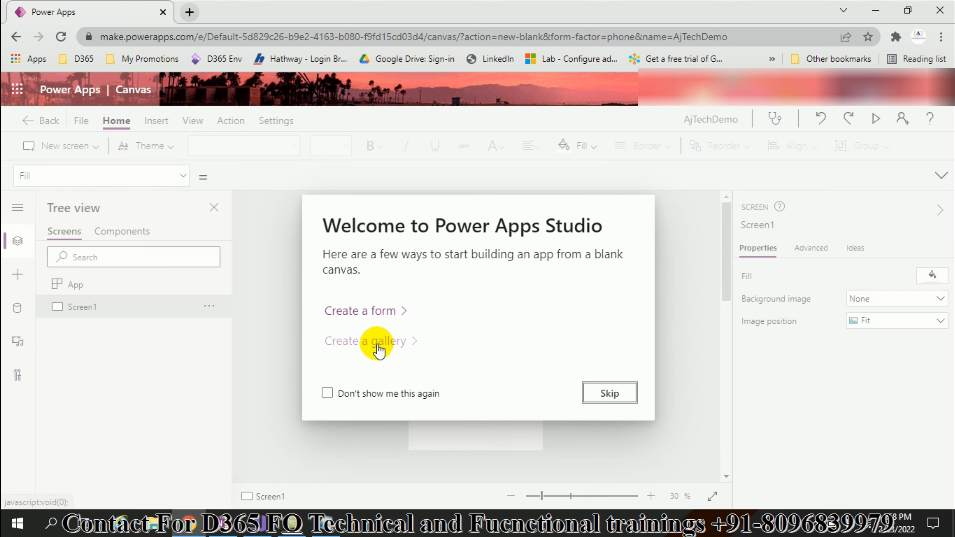
pyautogui.click(610, 393)
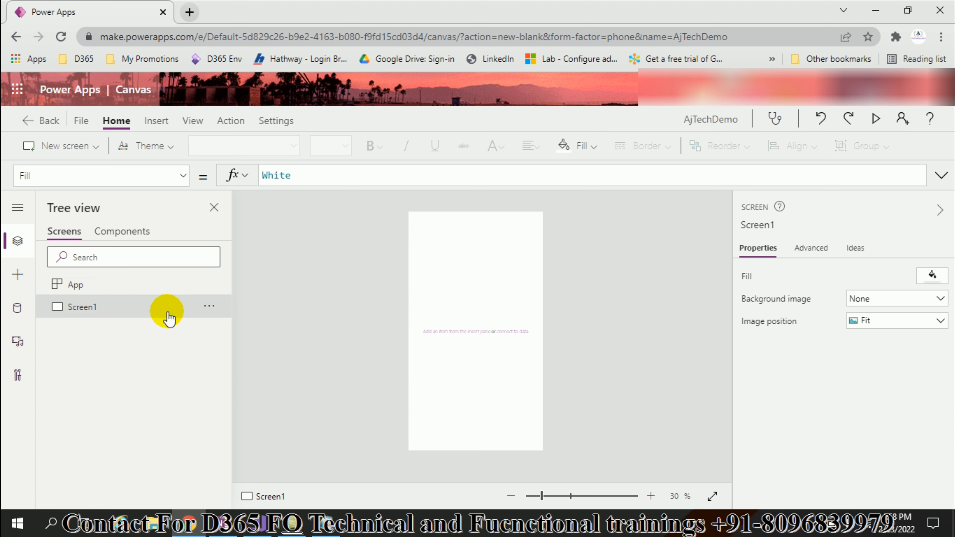
# Step: Rename Screen1 to Home
pyautogui.click(210, 307)
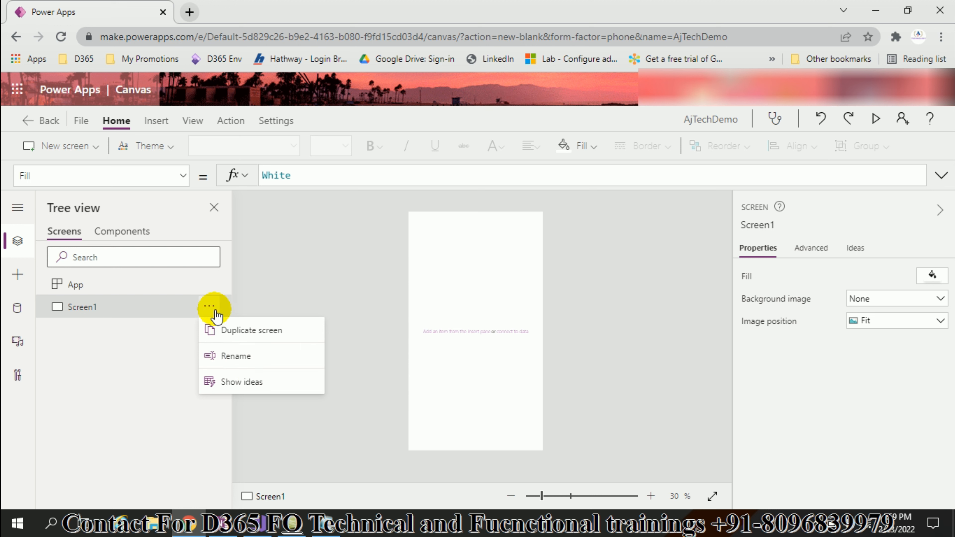
pyautogui.click(237, 357)
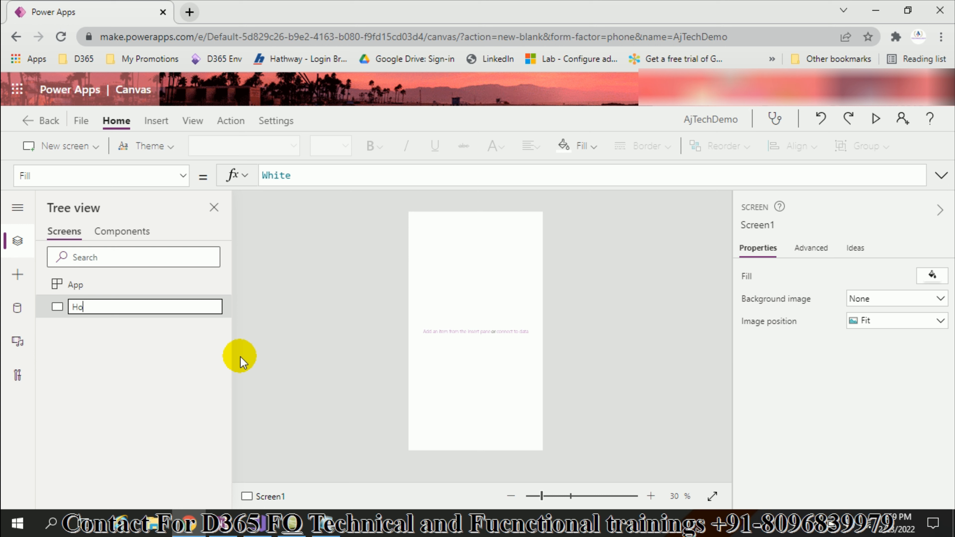
pyautogui.press('Return')
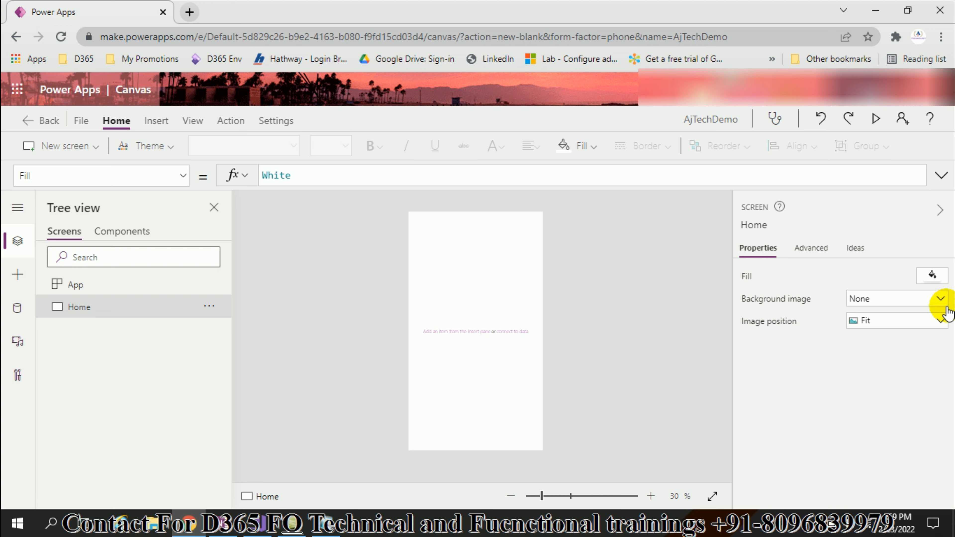
# Step: Set the Home screen's fill to the green theme color RGBA(127, 178, 57, 1)
pyautogui.click(940, 283)
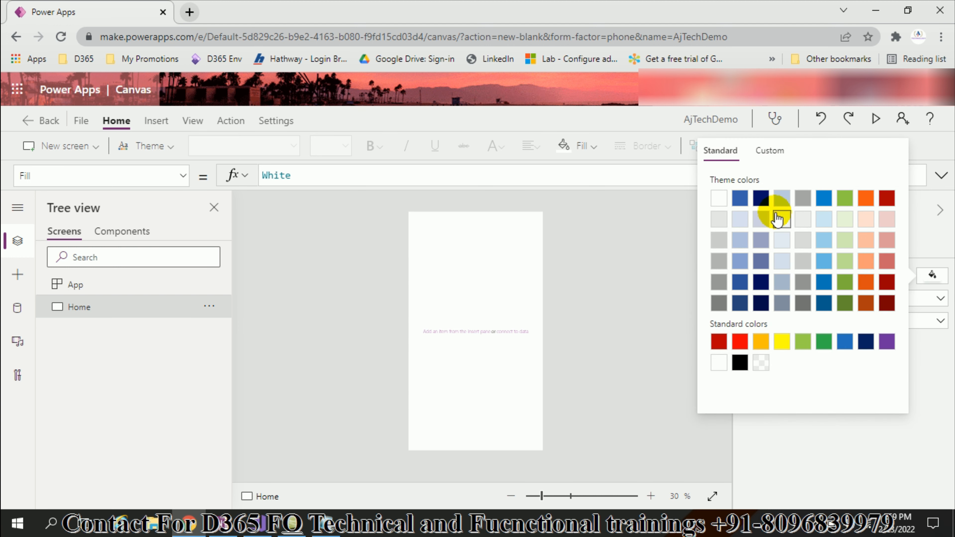
pyautogui.click(739, 200)
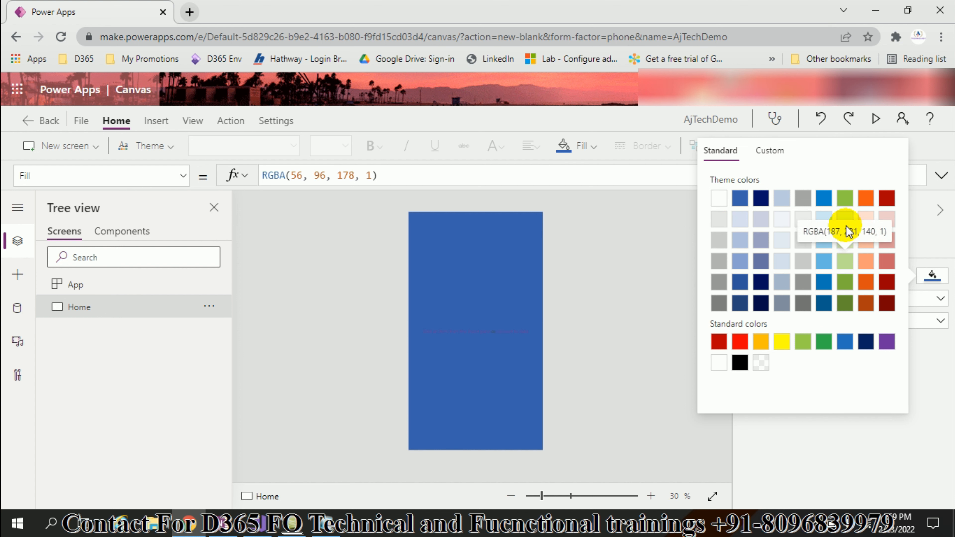
pyautogui.click(844, 280)
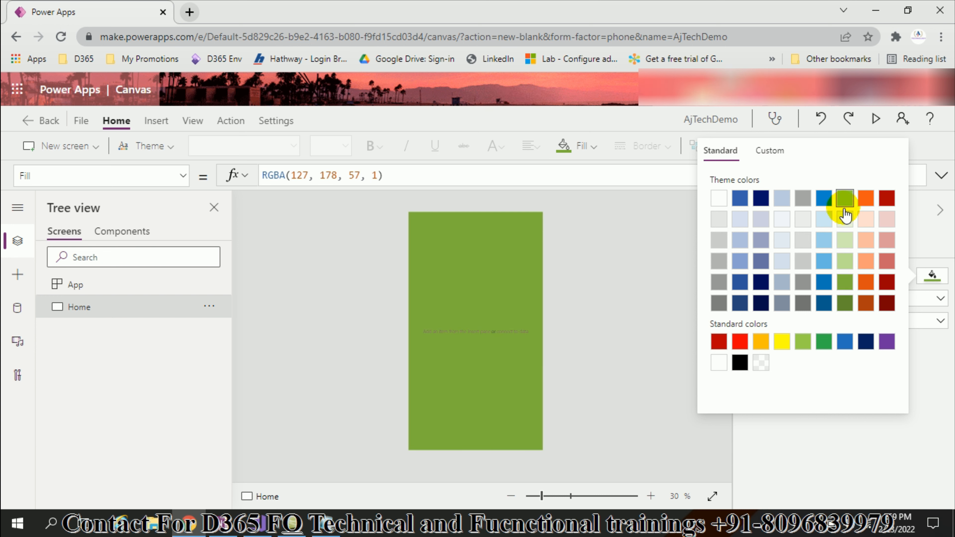
pyautogui.click(290, 327)
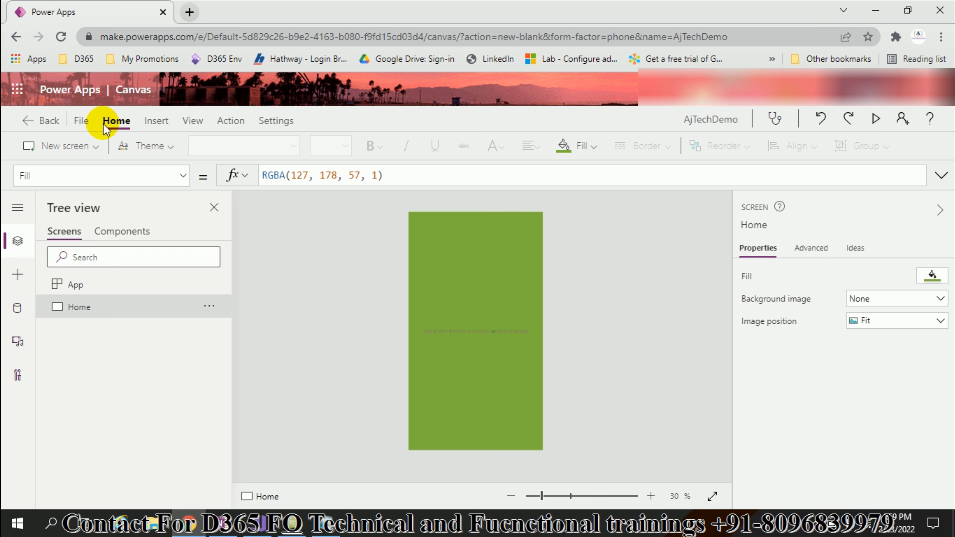
# Step: Insert a label on the Home screen and clear its default text
pyautogui.click(155, 123)
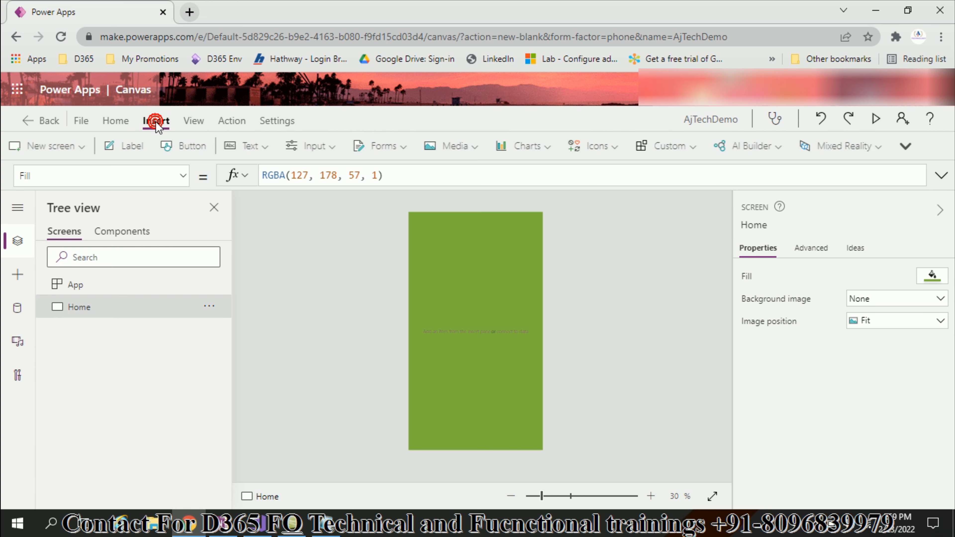
pyautogui.click(134, 148)
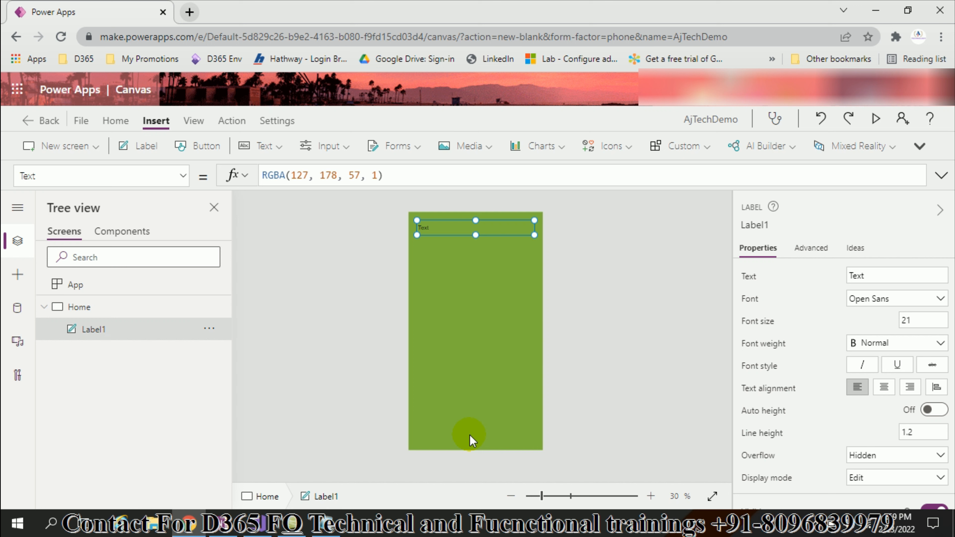
pyautogui.click(427, 233)
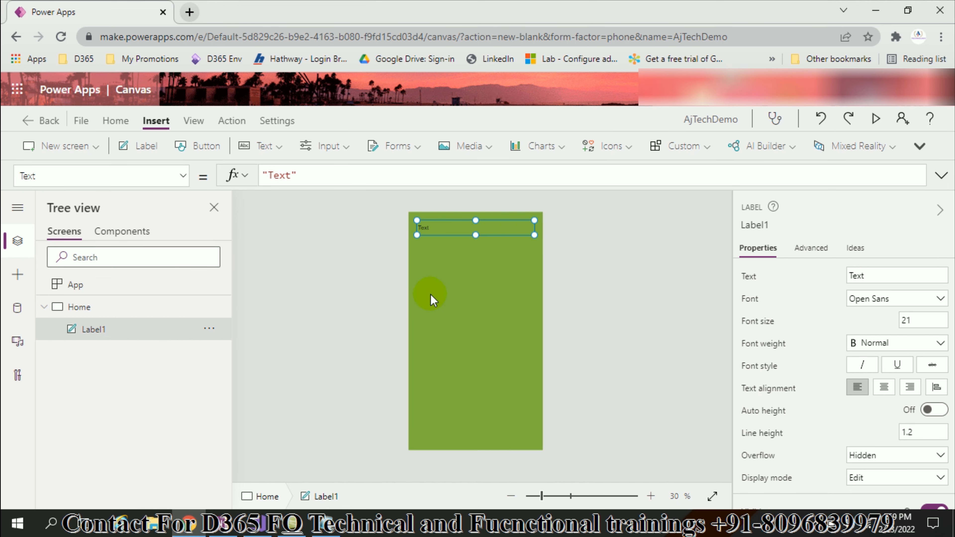
pyautogui.click(883, 272)
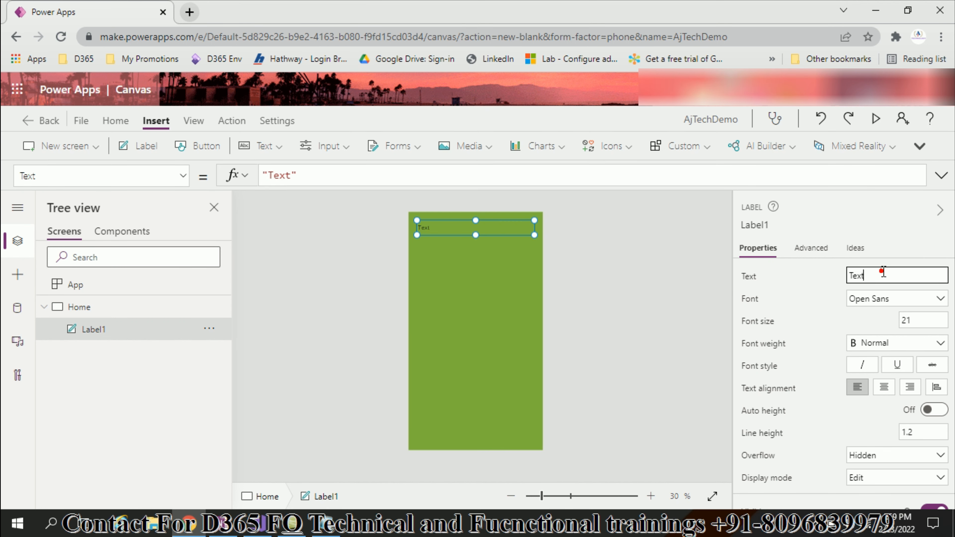
pyautogui.moveTo(887, 270); pyautogui.dragTo(823, 280)
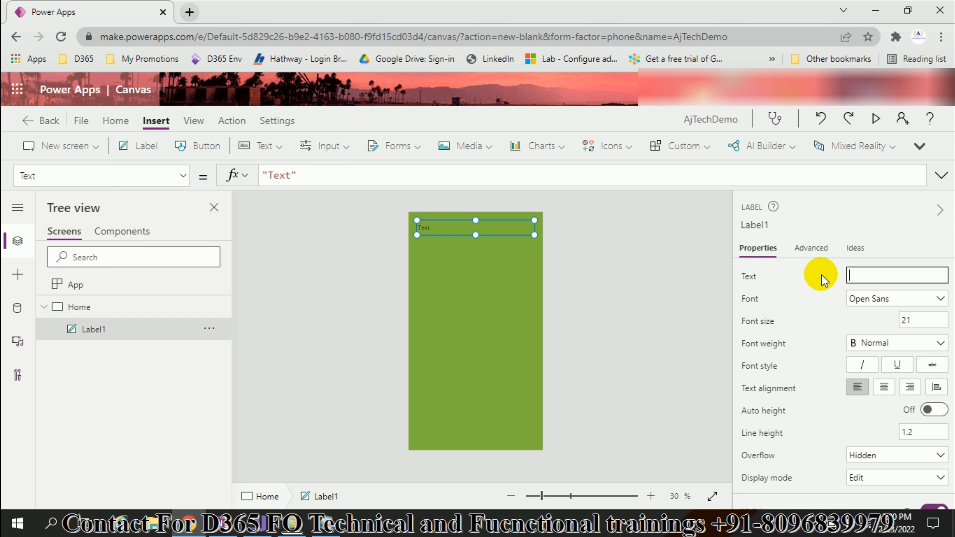
pyautogui.click(369, 279)
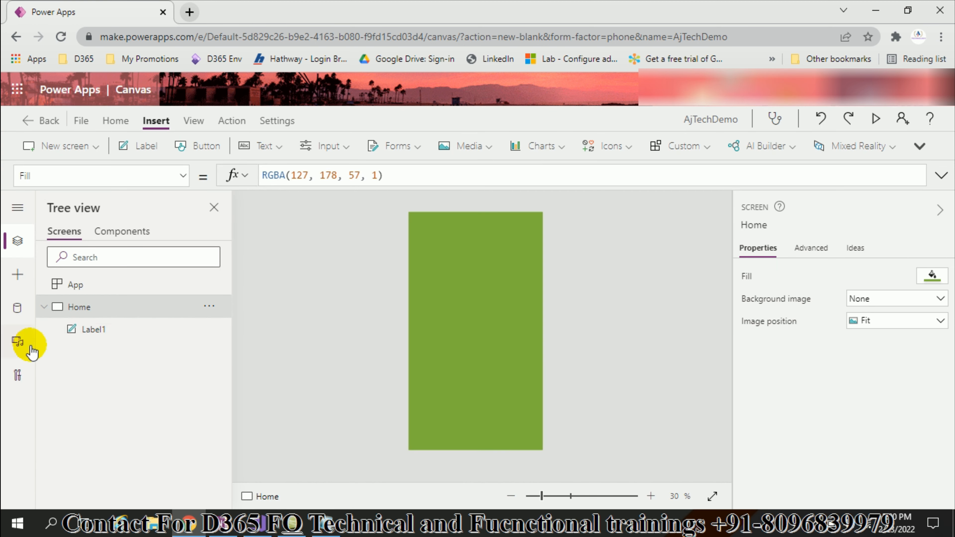
# Step: Rename the label control to lblName
pyautogui.click(154, 329)
pyautogui.click(209, 329)
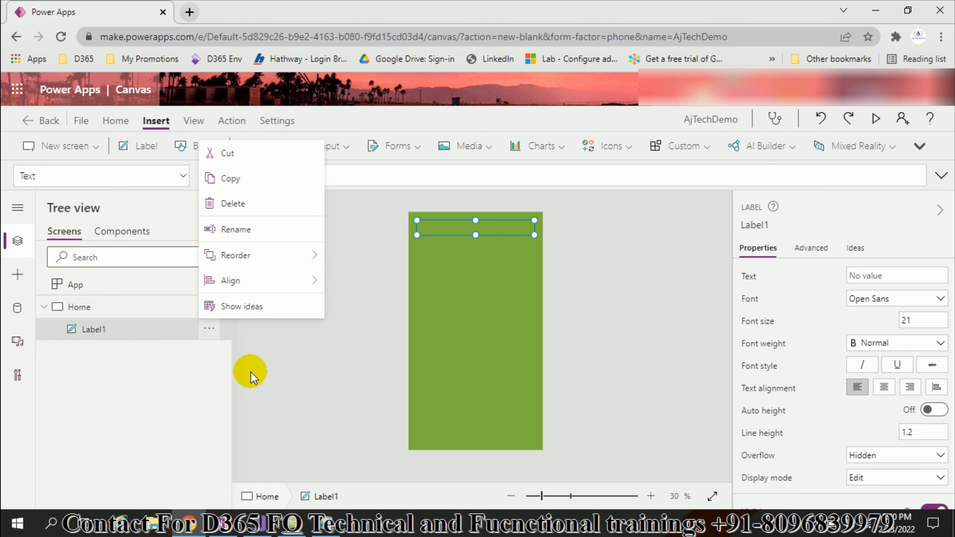
pyautogui.click(240, 227)
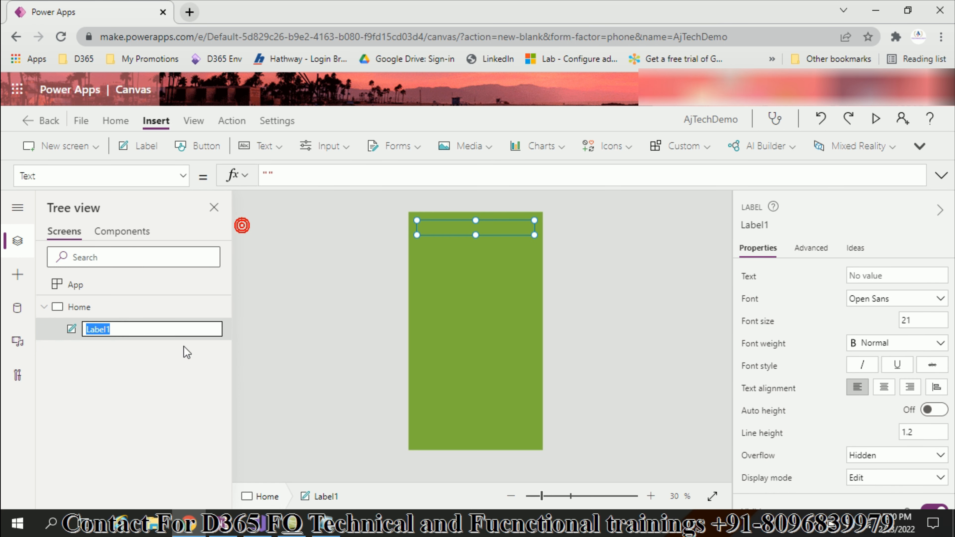
pyautogui.click(187, 353)
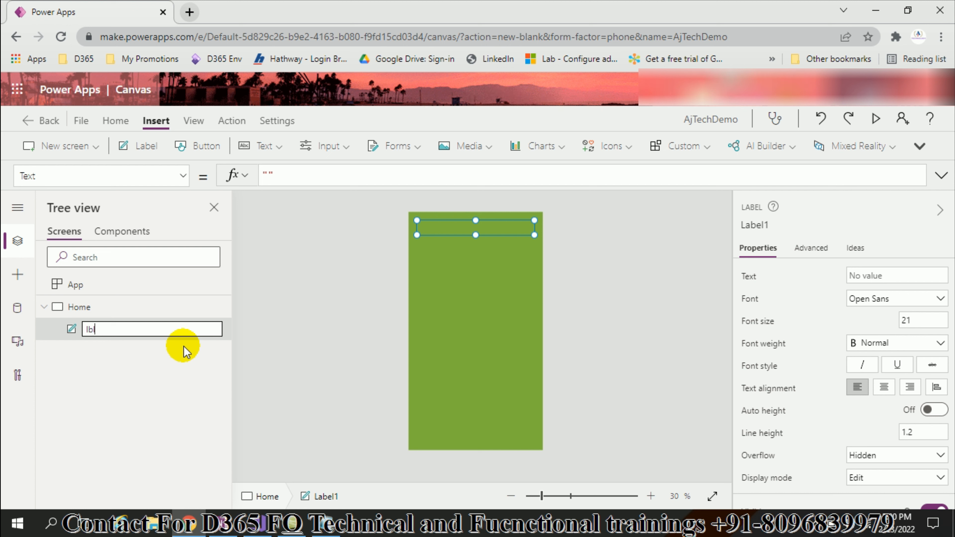
pyautogui.press('Return')
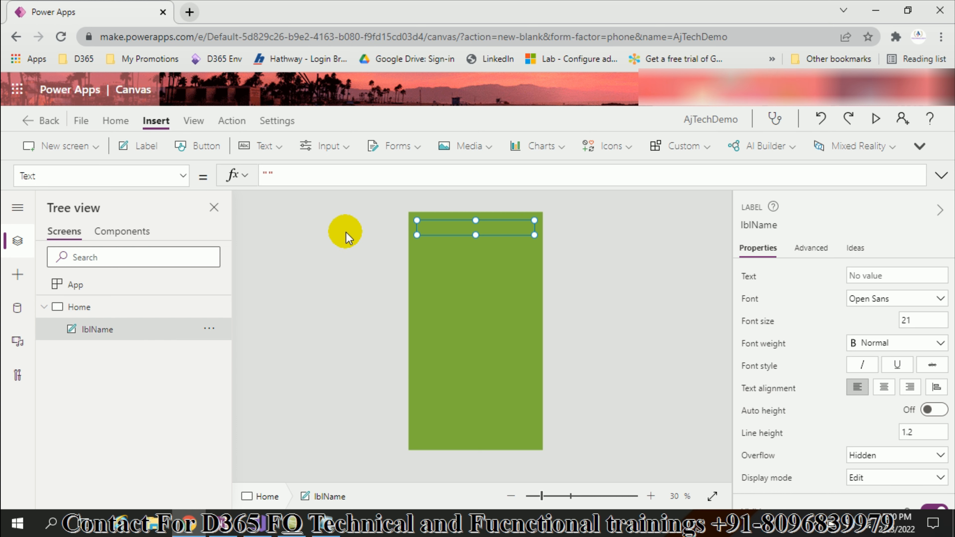
# Step: Shrink the lblName label into the upper-left corner of the Home screen and set its text to Name
pyautogui.moveTo(429, 238); pyautogui.dragTo(467, 234)
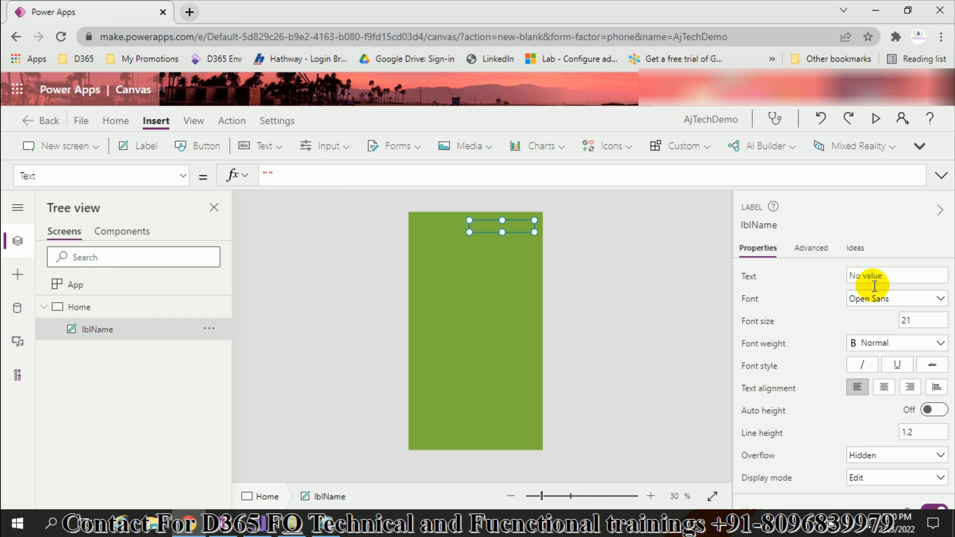
pyautogui.moveTo(503, 227); pyautogui.dragTo(448, 227)
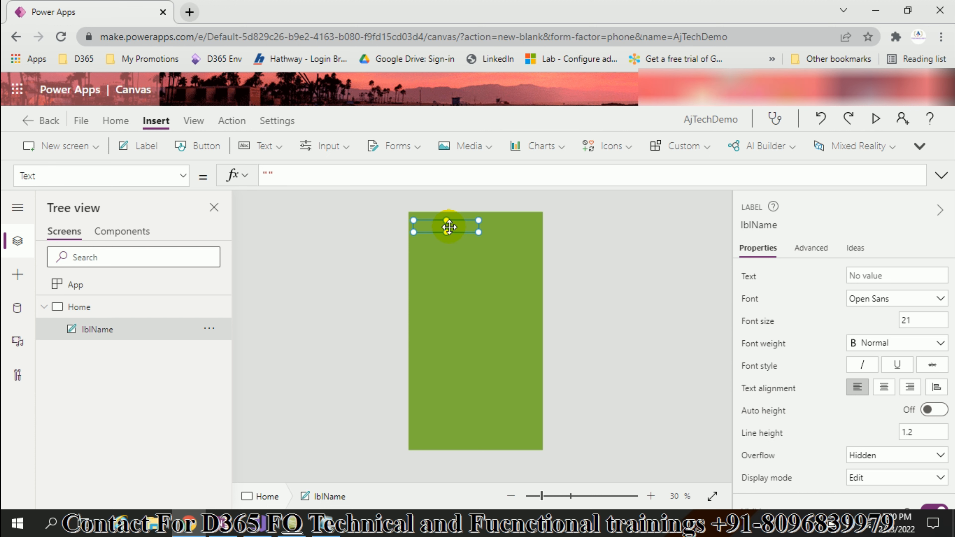
pyautogui.click(884, 276)
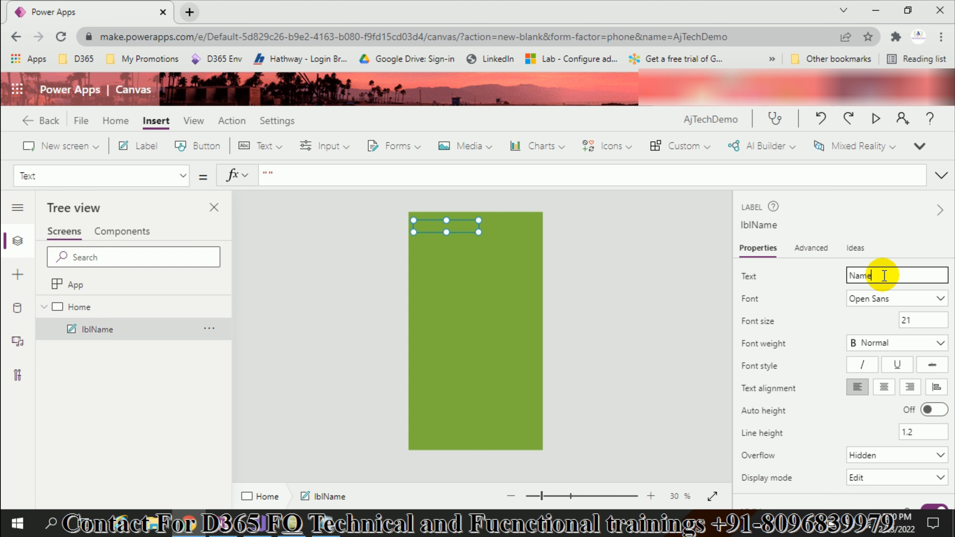
pyautogui.moveTo(478, 230); pyautogui.dragTo(444, 228)
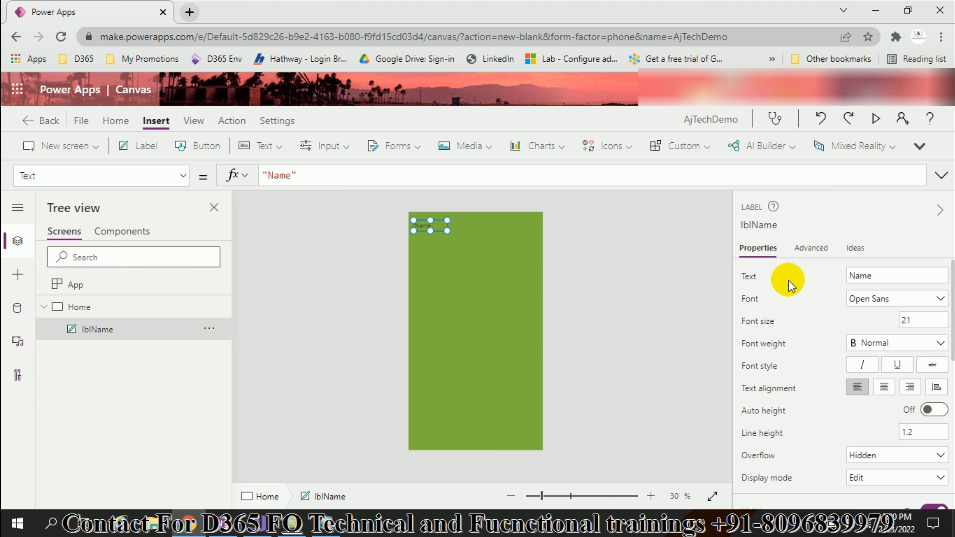
# Step: Format the lblName label in Arial, size 30, with Bold weight and centered text
pyautogui.click(939, 299)
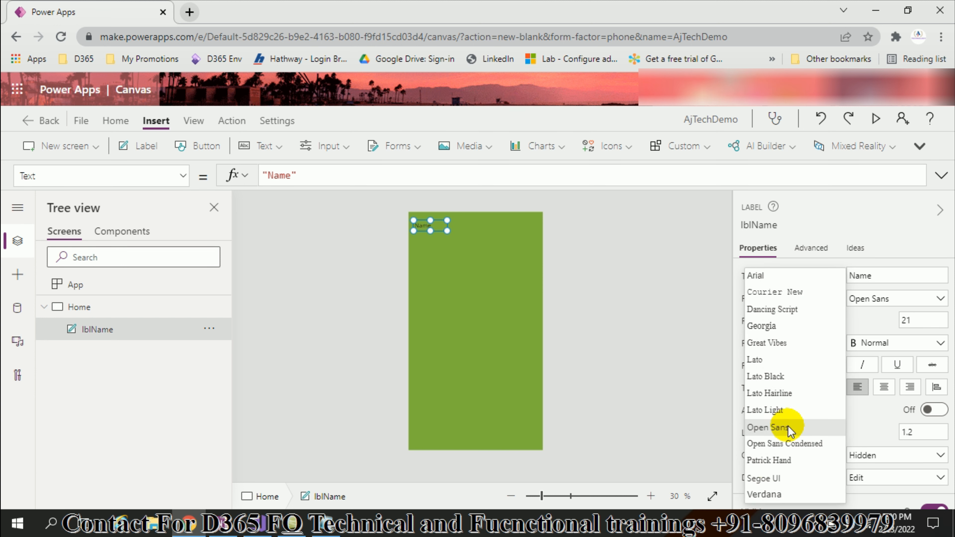
pyautogui.click(757, 275)
pyautogui.click(923, 321)
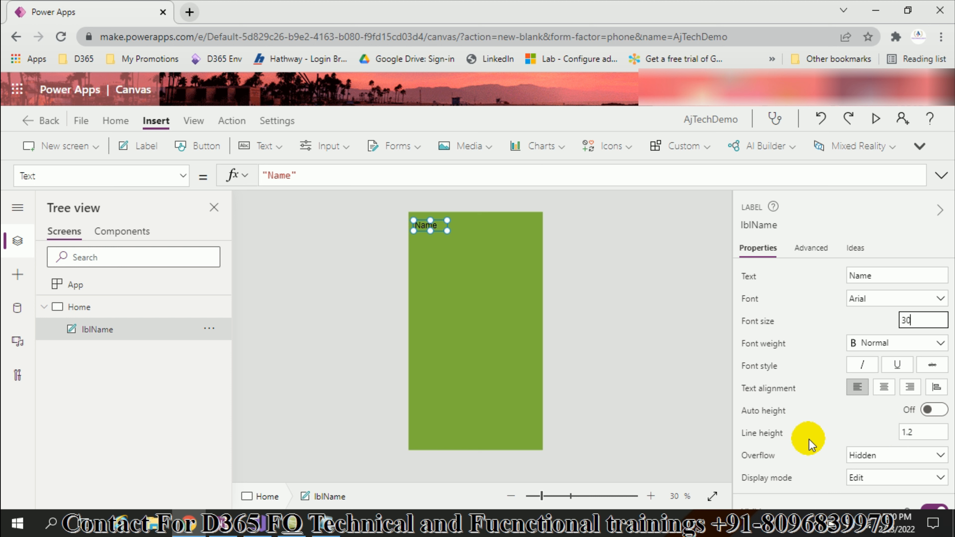
pyautogui.click(942, 344)
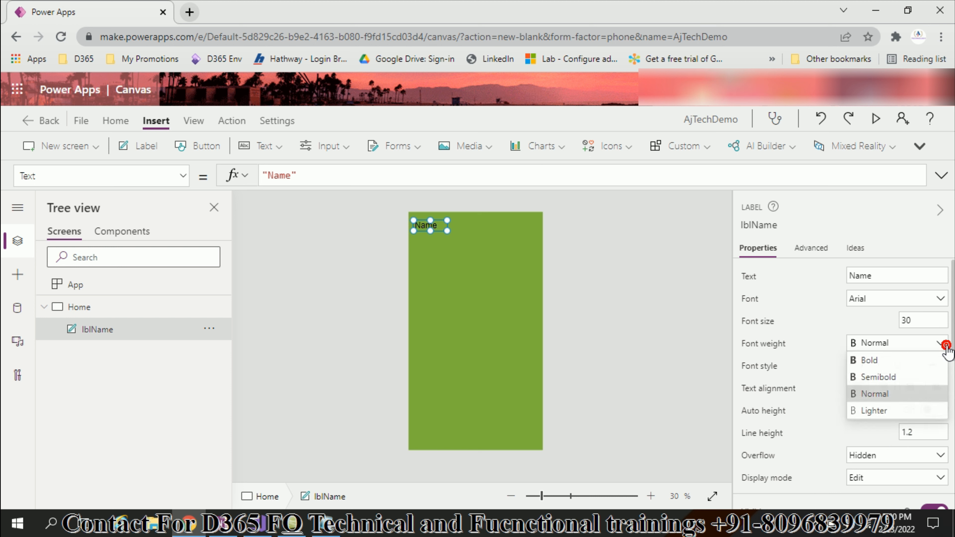
pyautogui.click(873, 360)
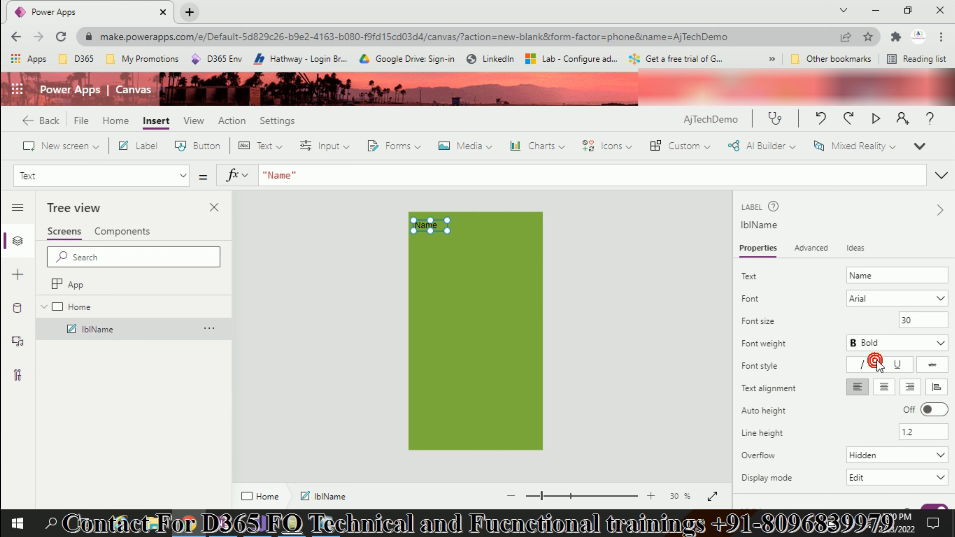
pyautogui.click(884, 390)
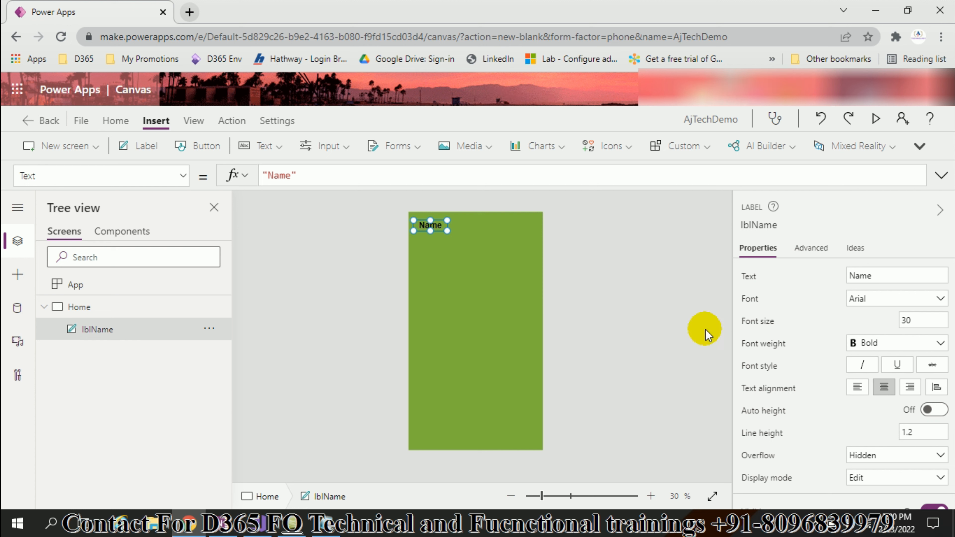
pyautogui.scroll(-6, 875, 383)
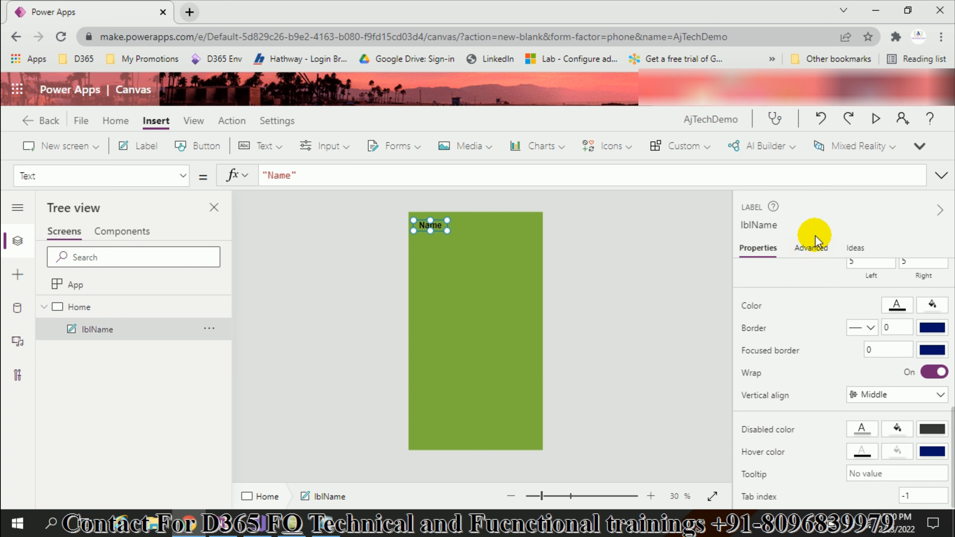
pyautogui.scroll(5, 824, 388)
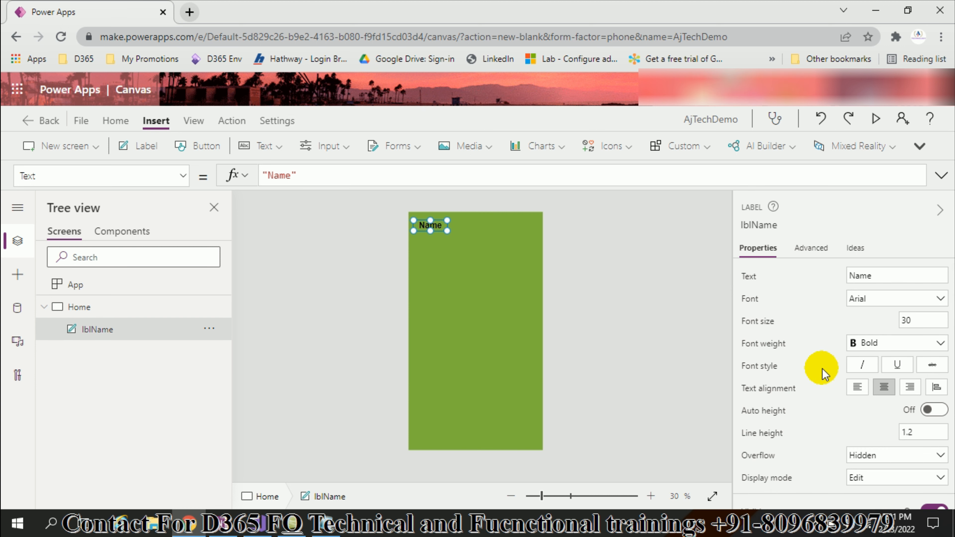
pyautogui.scroll(-5, 820, 412)
pyautogui.scroll(5, 820, 412)
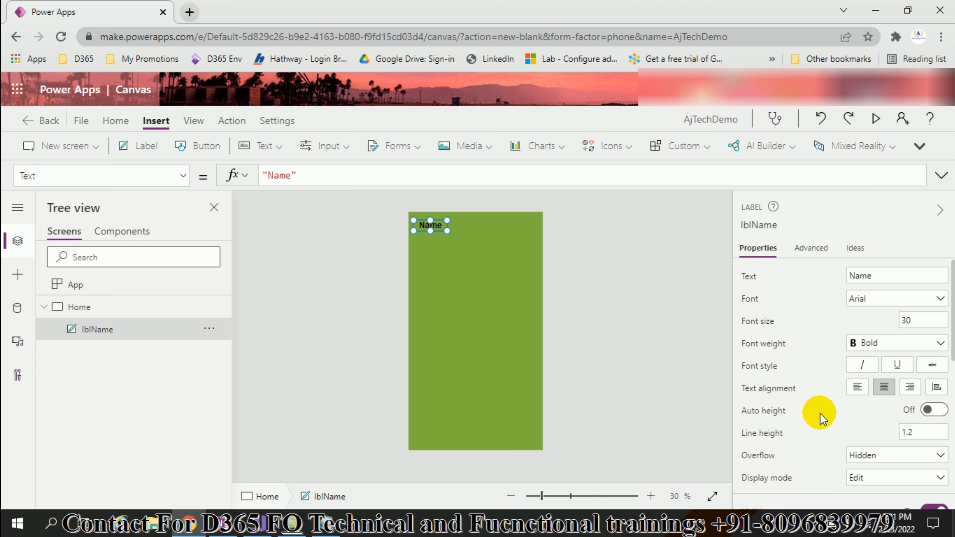
# Step: Insert a text input on the Home screen, fitted beside the Name label within the screen width, and clear its default value
pyautogui.click(383, 262)
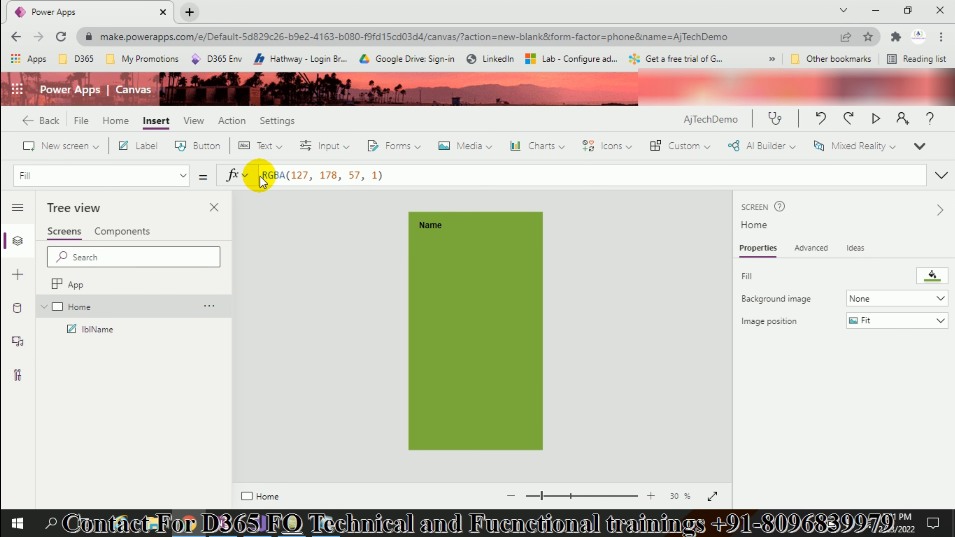
pyautogui.click(269, 147)
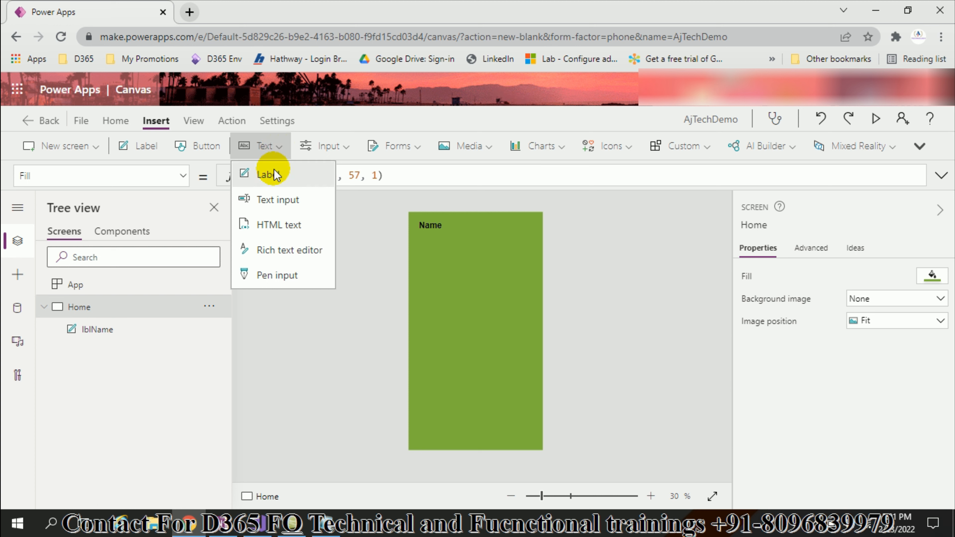
pyautogui.click(285, 196)
pyautogui.moveTo(443, 232)
pyautogui.mouseDown()
pyautogui.moveTo(477, 222)
pyautogui.moveTo(440, 230)
pyautogui.moveTo(448, 235)
pyautogui.mouseUp()
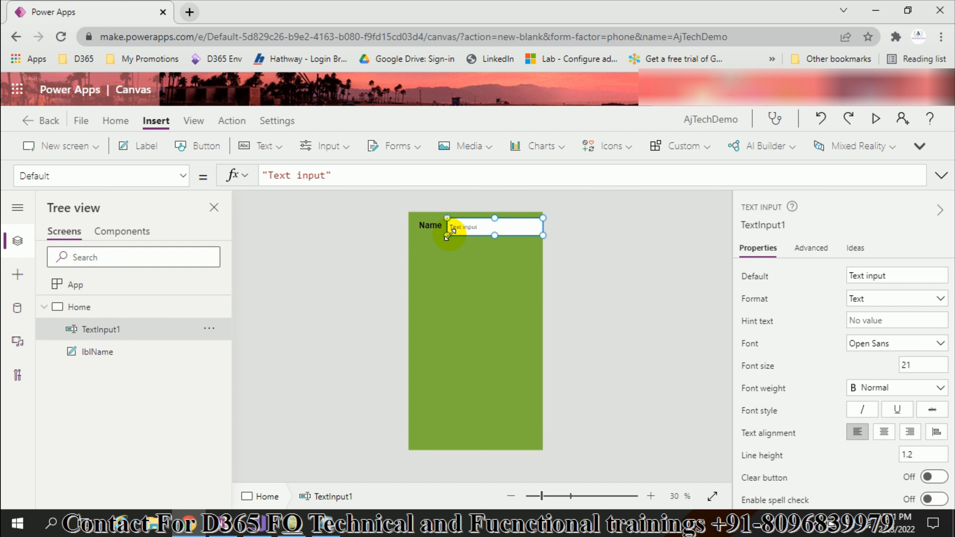
pyautogui.moveTo(543, 235); pyautogui.dragTo(533, 234)
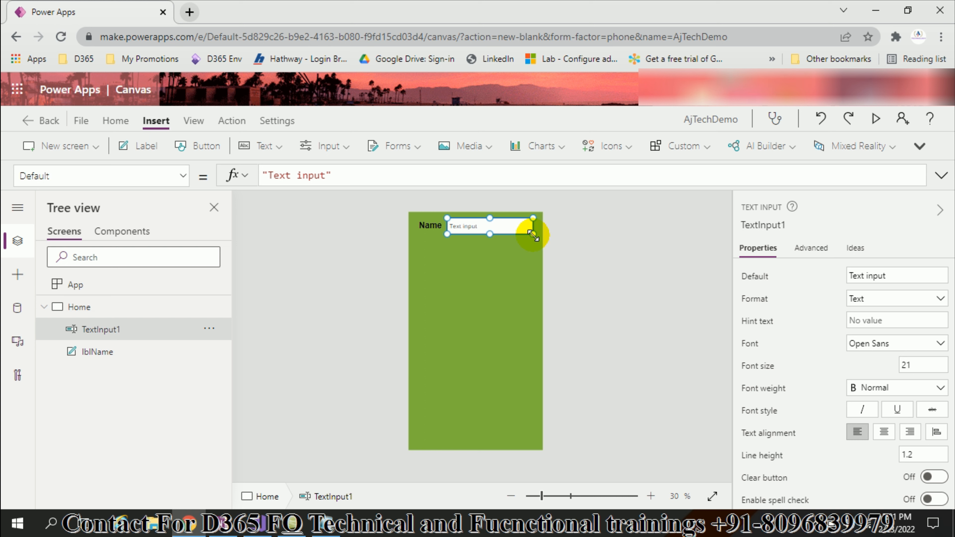
pyautogui.click(905, 275)
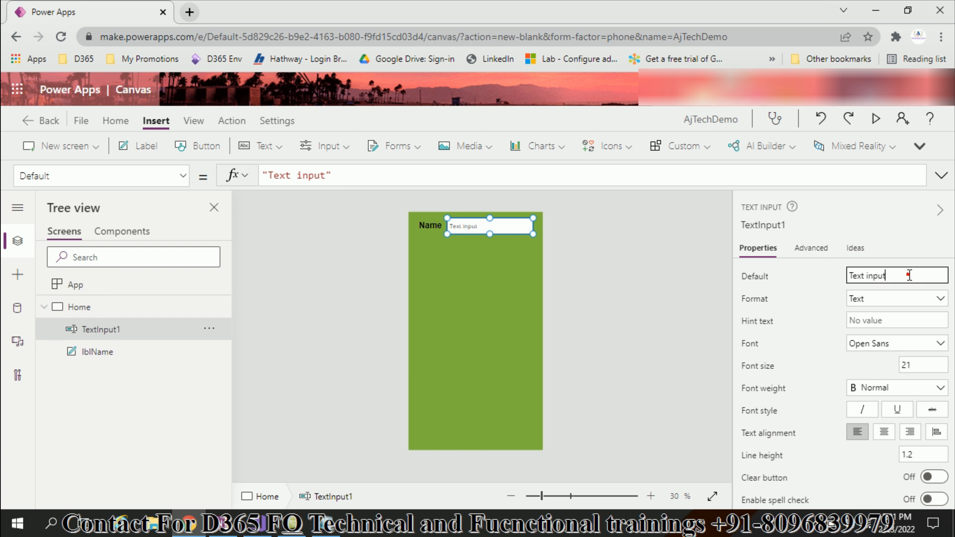
pyautogui.moveTo(906, 275); pyautogui.dragTo(818, 287)
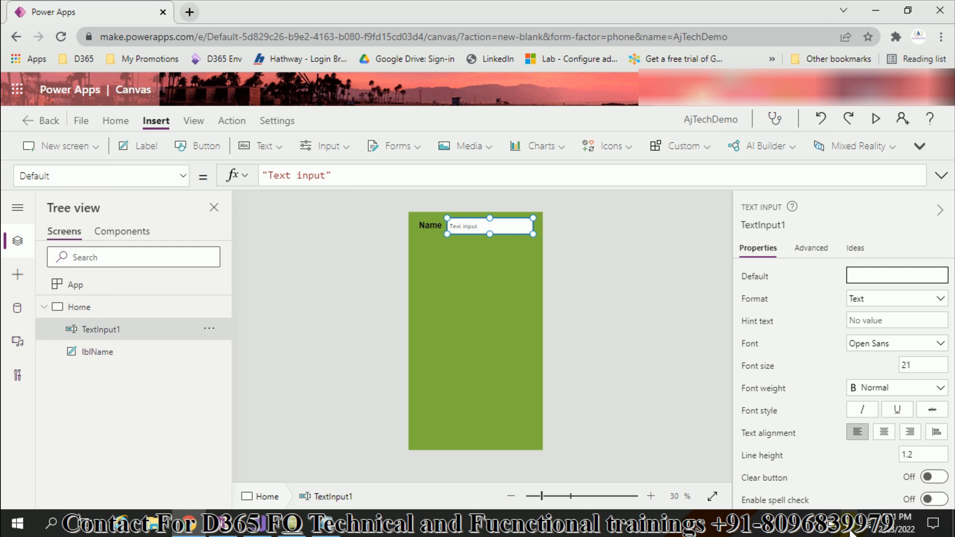
pyautogui.click(816, 523)
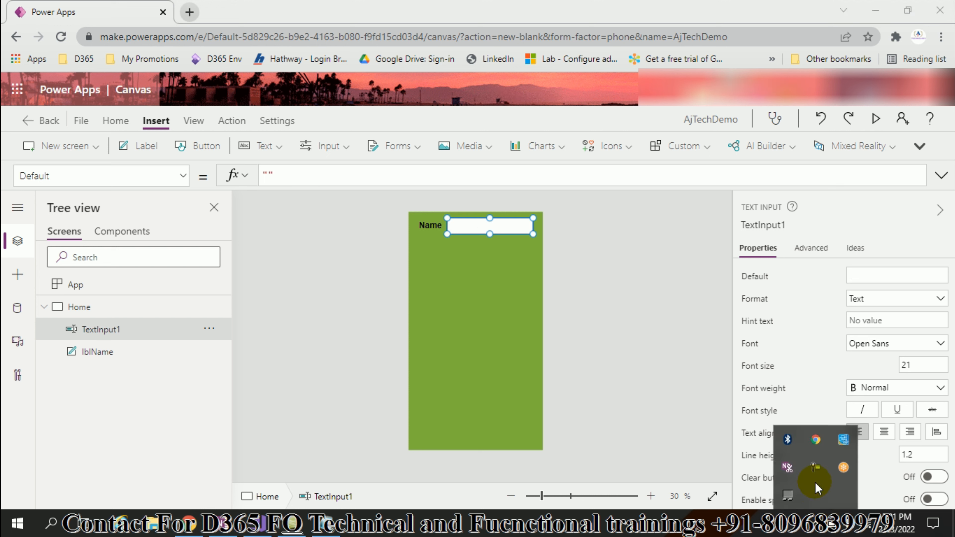
pyautogui.rightClick(814, 469)
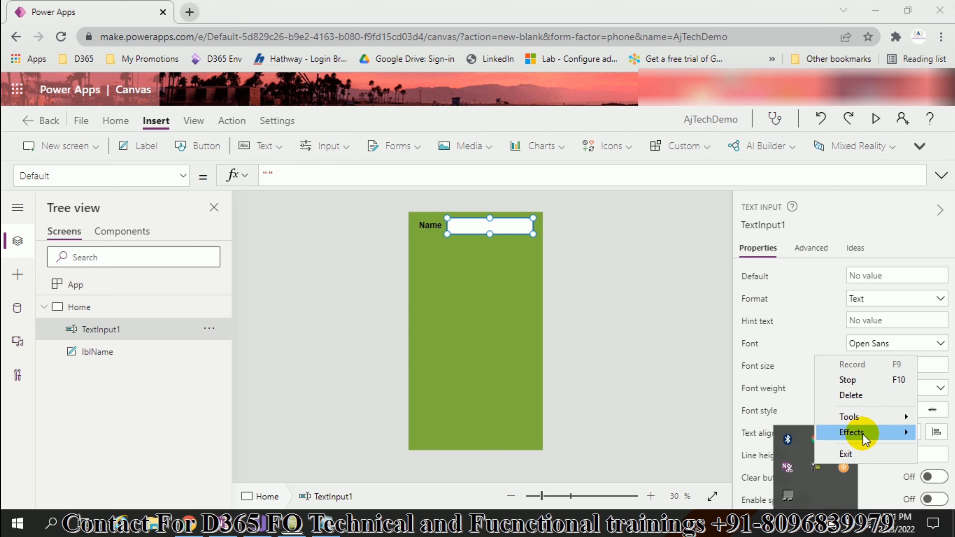
pyautogui.moveTo(863, 433)
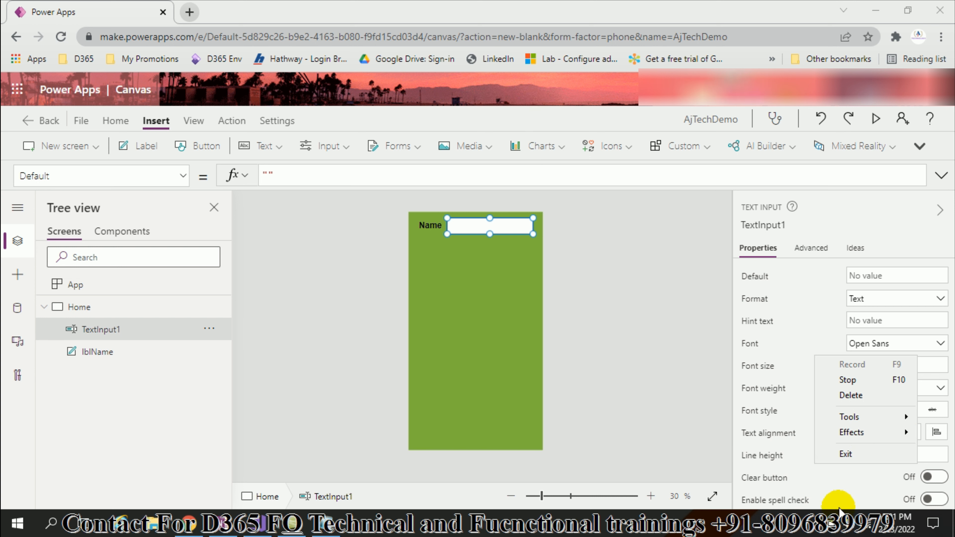
pyautogui.click(829, 522)
pyautogui.click(812, 468)
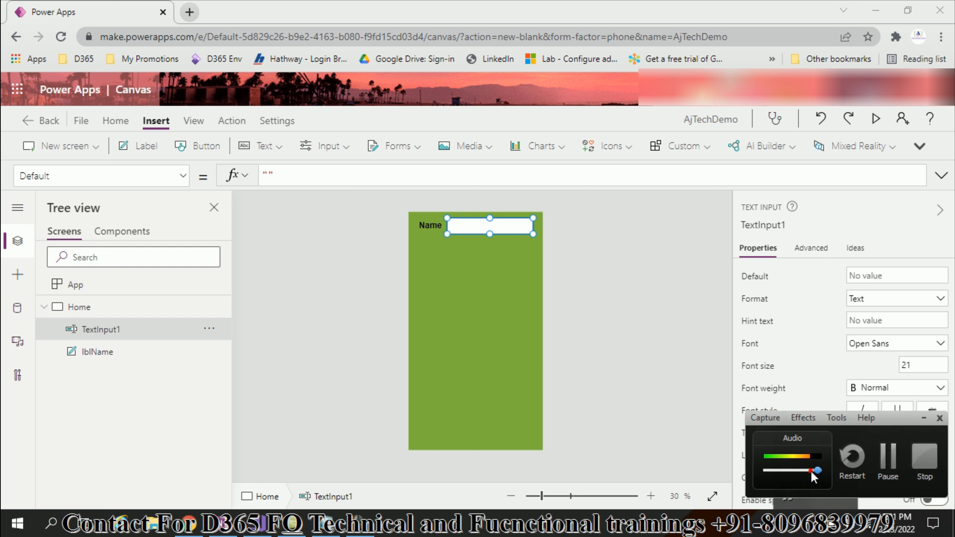
pyautogui.click(882, 455)
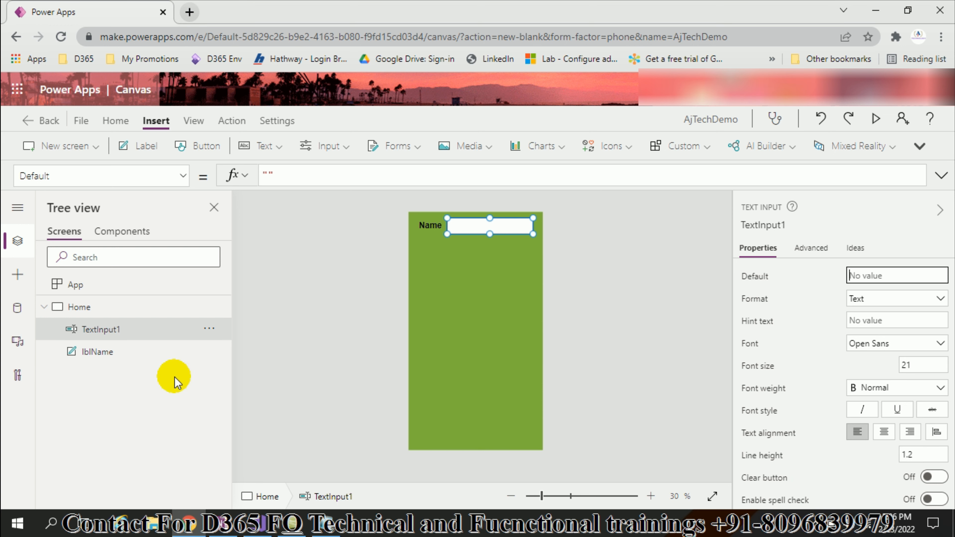
# Step: Rename the text input control to txtName
pyautogui.click(166, 330)
pyautogui.click(209, 330)
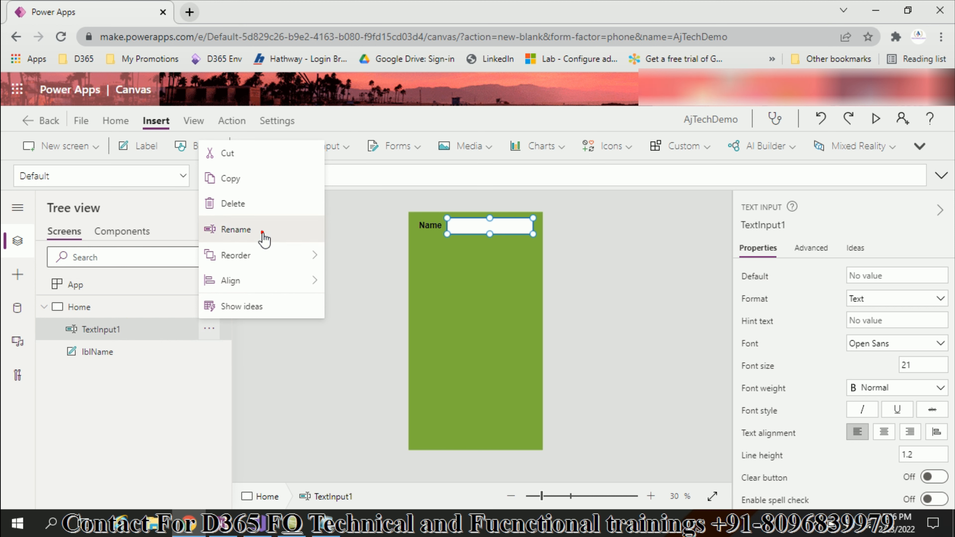
pyautogui.click(263, 231)
pyautogui.write('txtName')
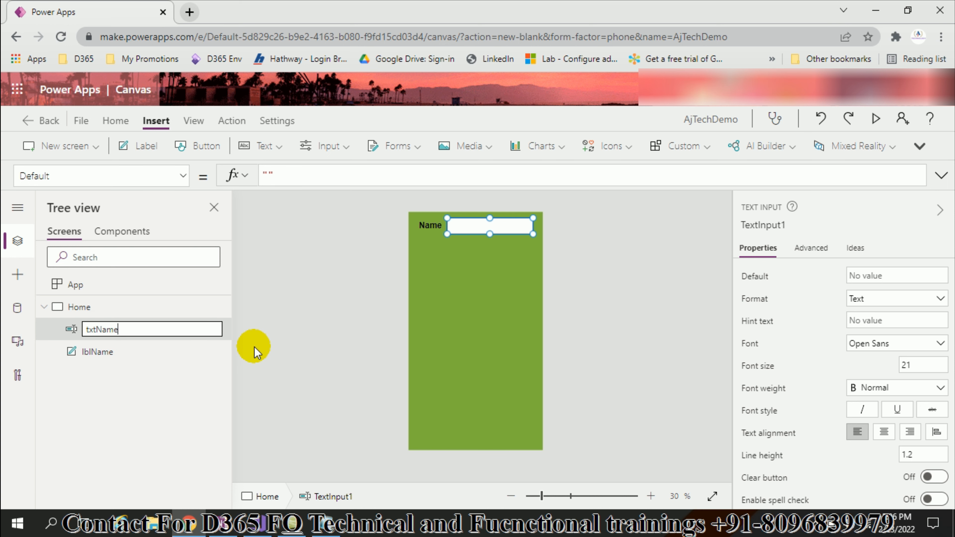
pyautogui.press('Escape')
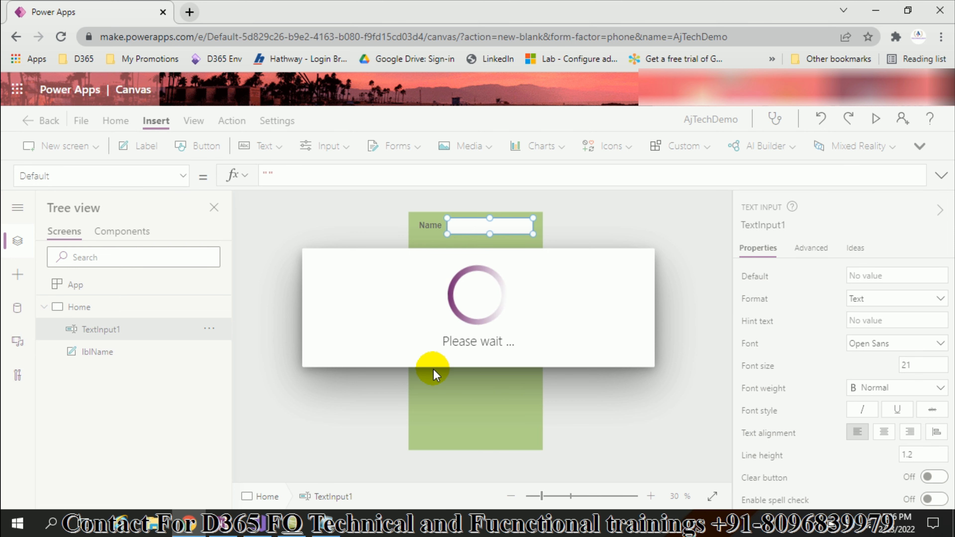
pyautogui.click(484, 401)
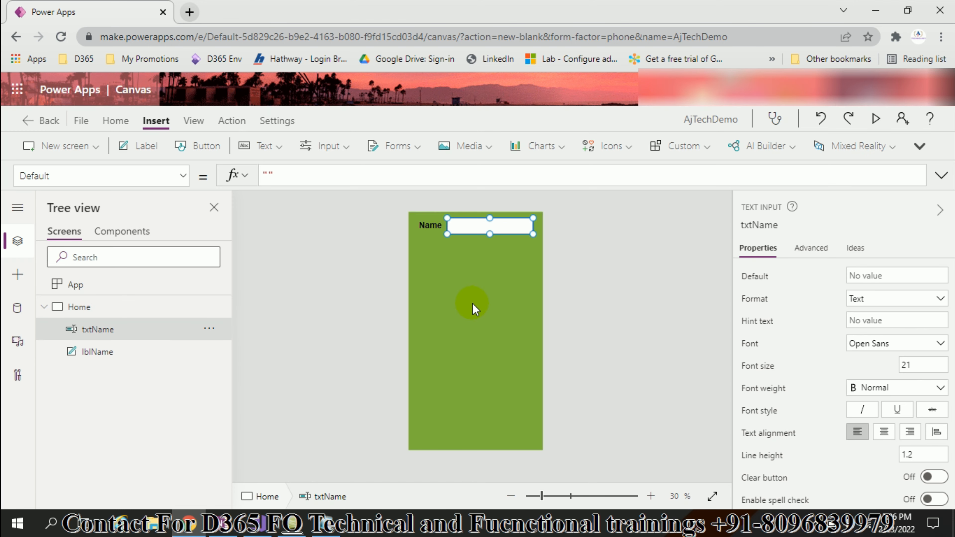
# Step: Insert a button below the name field at about X 170, Y 350 and set its text to Submit
pyautogui.click(474, 308)
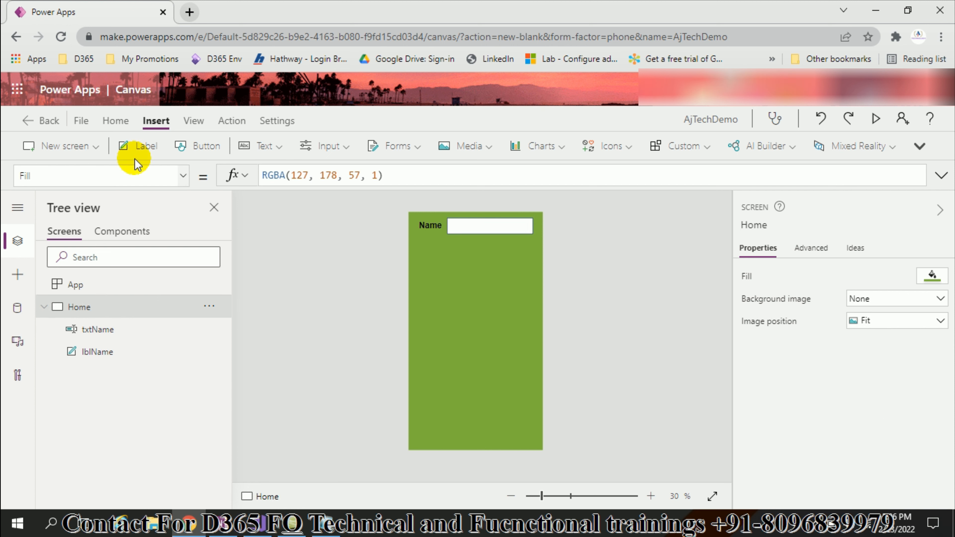
pyautogui.click(204, 146)
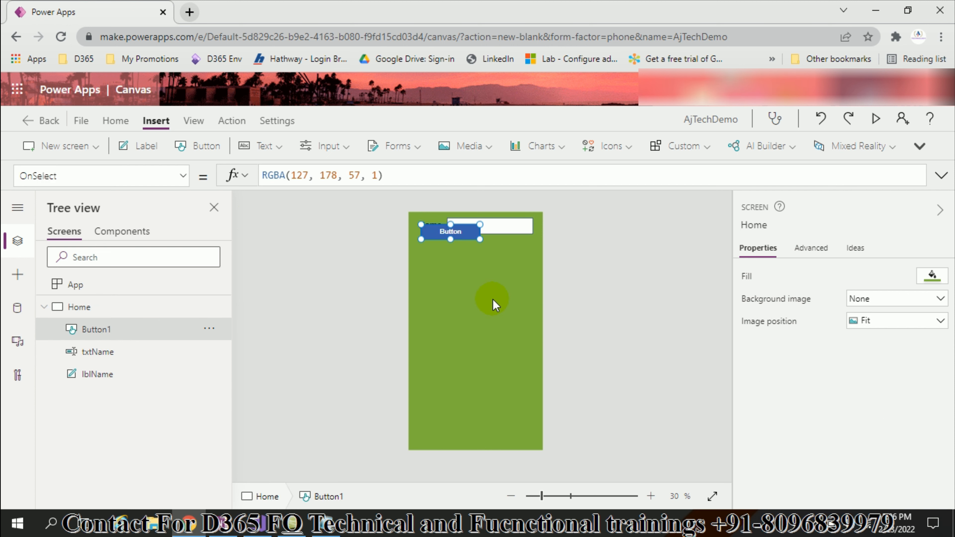
pyautogui.moveTo(450, 232); pyautogui.dragTo(473, 292)
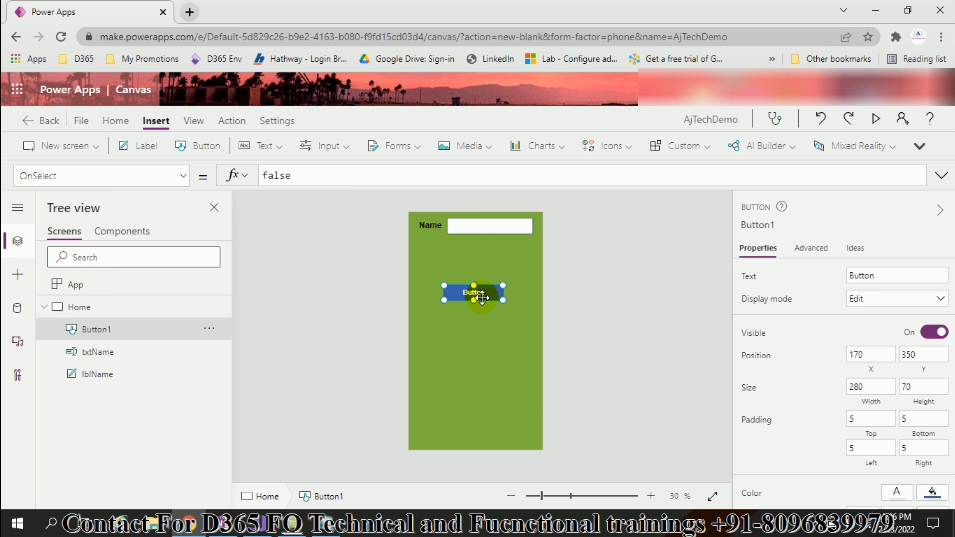
pyautogui.click(893, 274)
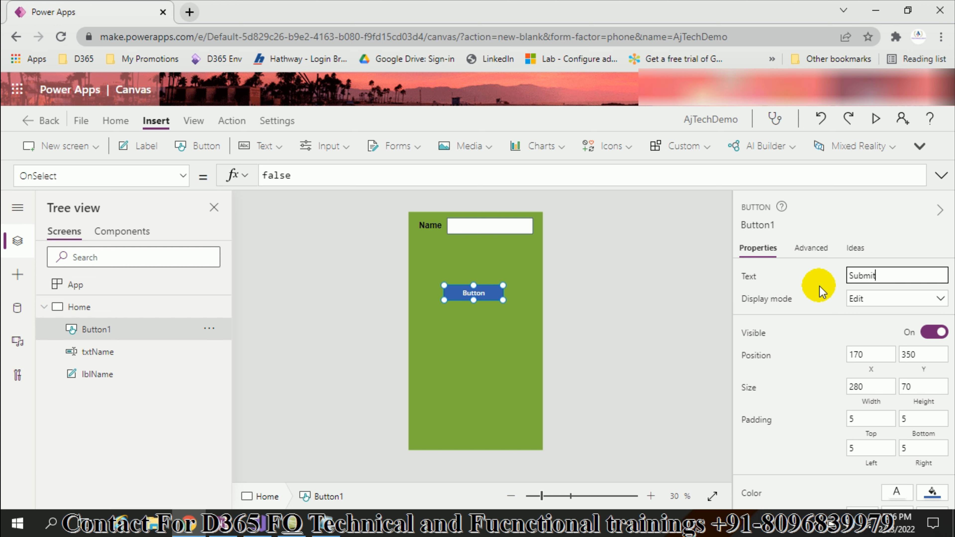
pyautogui.click(682, 358)
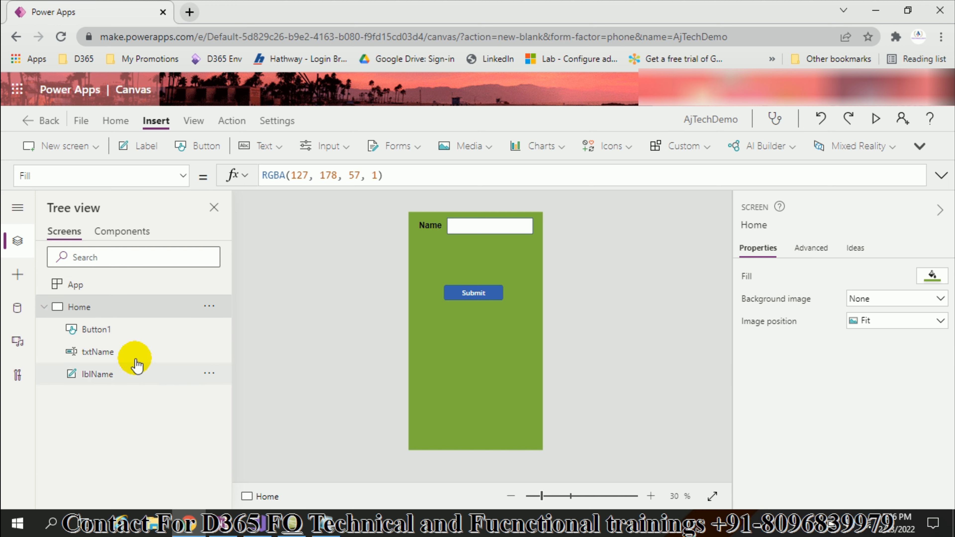
# Step: Rename the Submit button control to btnSubmit
pyautogui.click(144, 334)
pyautogui.click(209, 329)
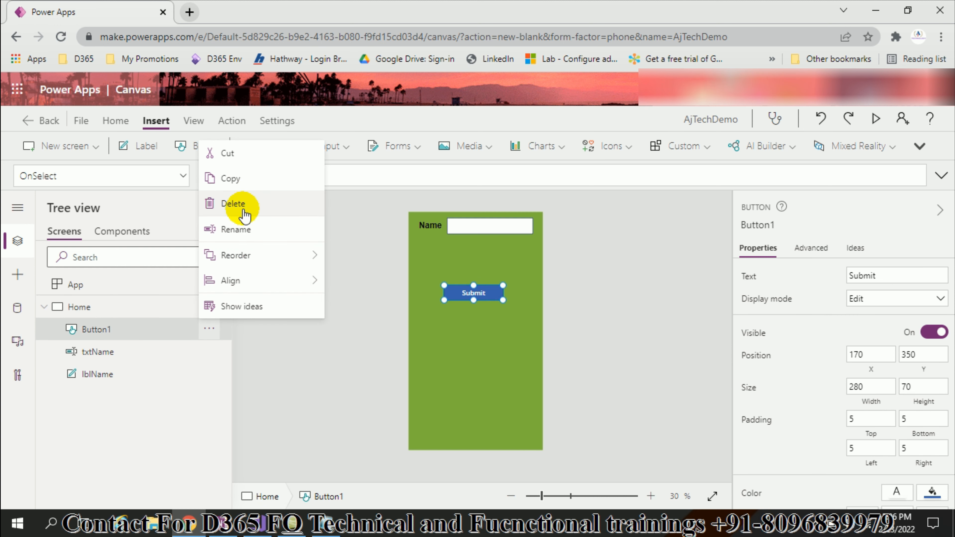
pyautogui.click(244, 230)
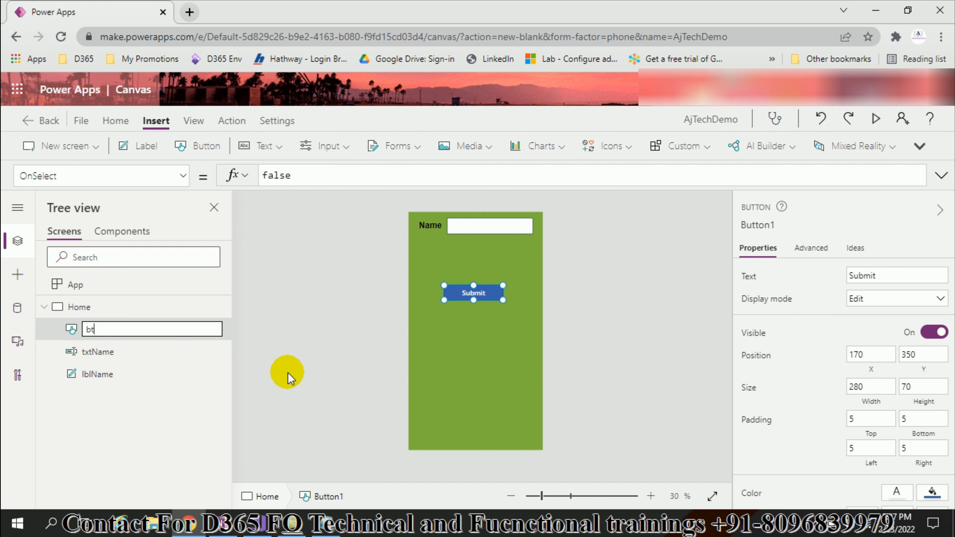
pyautogui.write('btnSubmit')
pyautogui.press('Return')
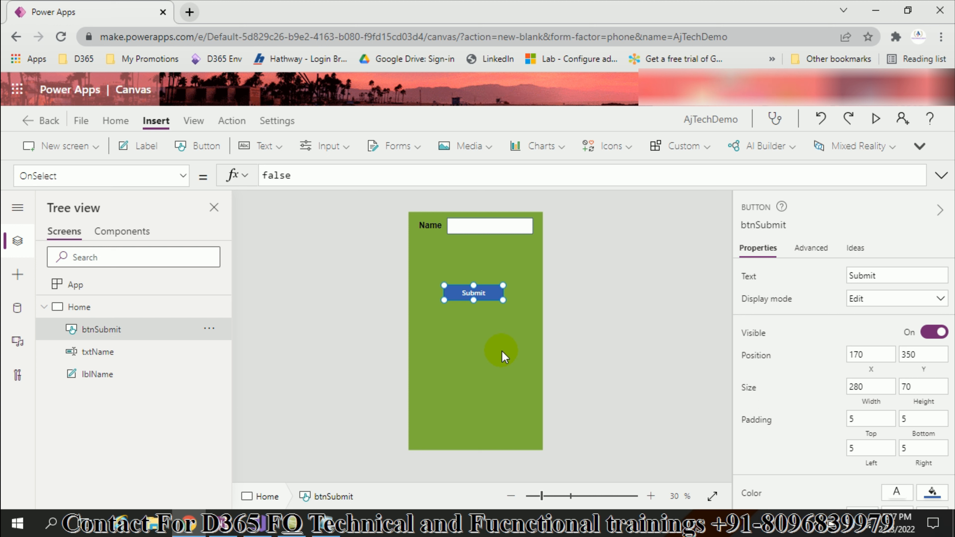
# Step: Move the Submit button up closer to the name field, to about X 184, Y 283
pyautogui.click(489, 351)
pyautogui.click(466, 285)
pyautogui.moveTo(473, 291); pyautogui.dragTo(475, 278)
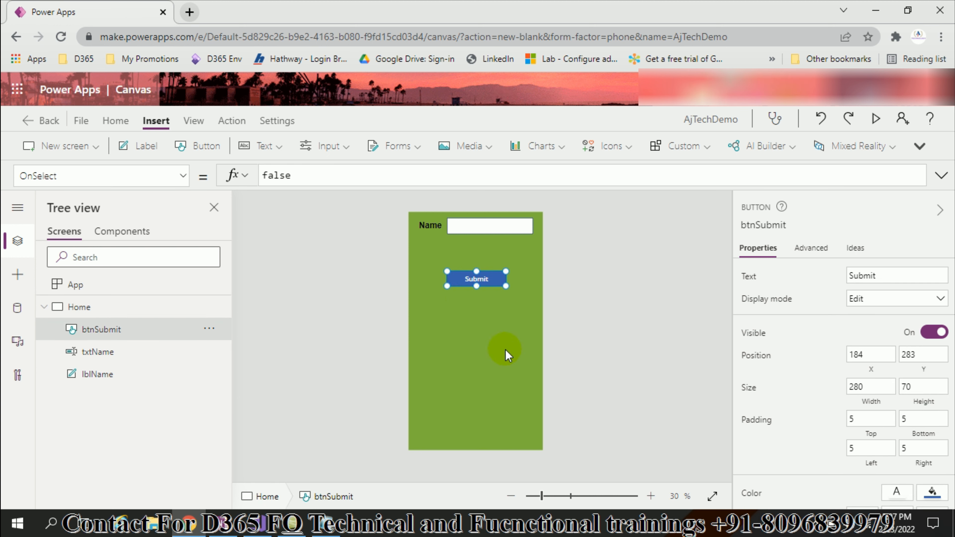
pyautogui.click(503, 382)
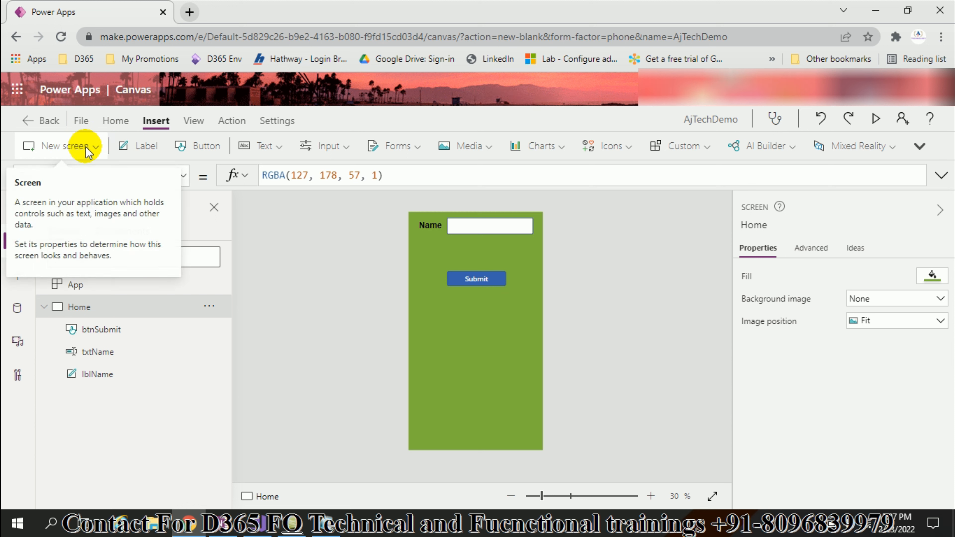
pyautogui.click(94, 151)
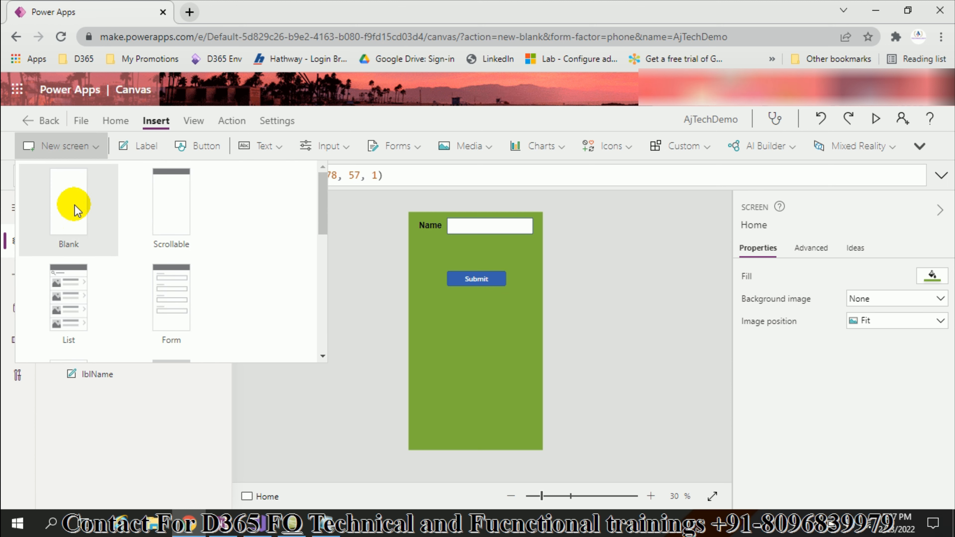
pyautogui.click(343, 433)
pyautogui.rightClick(83, 308)
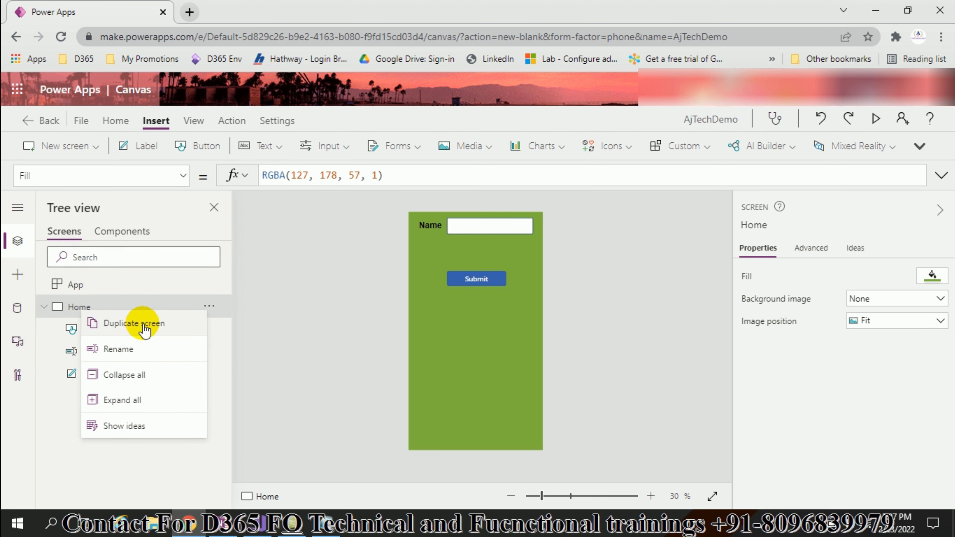
pyautogui.click(307, 392)
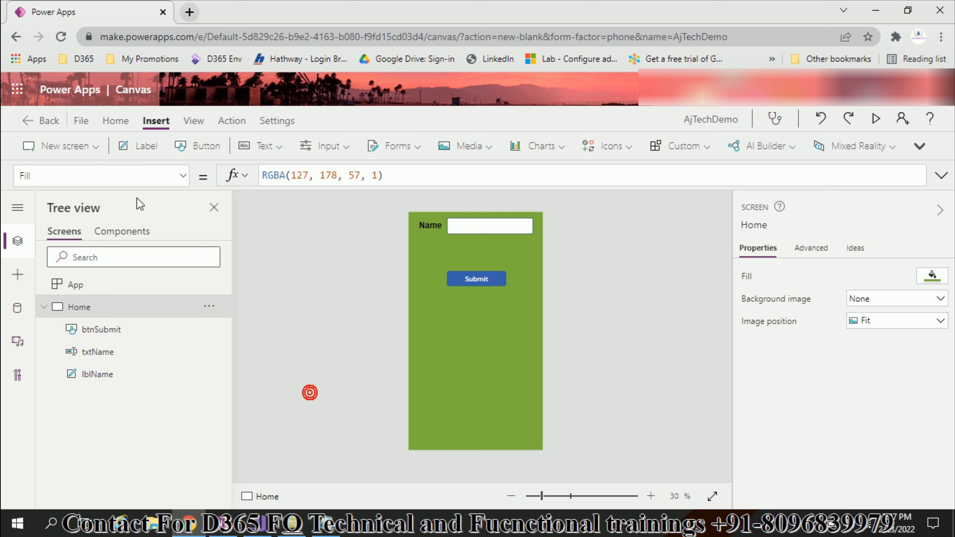
# Step: Add a new blank screen to the app and rename it SecondScreen
pyautogui.click(94, 148)
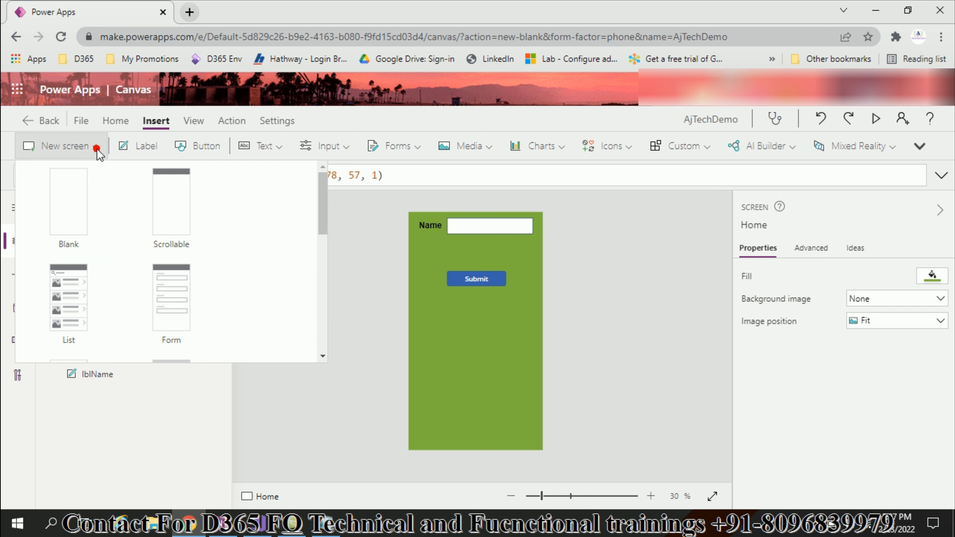
pyautogui.click(67, 209)
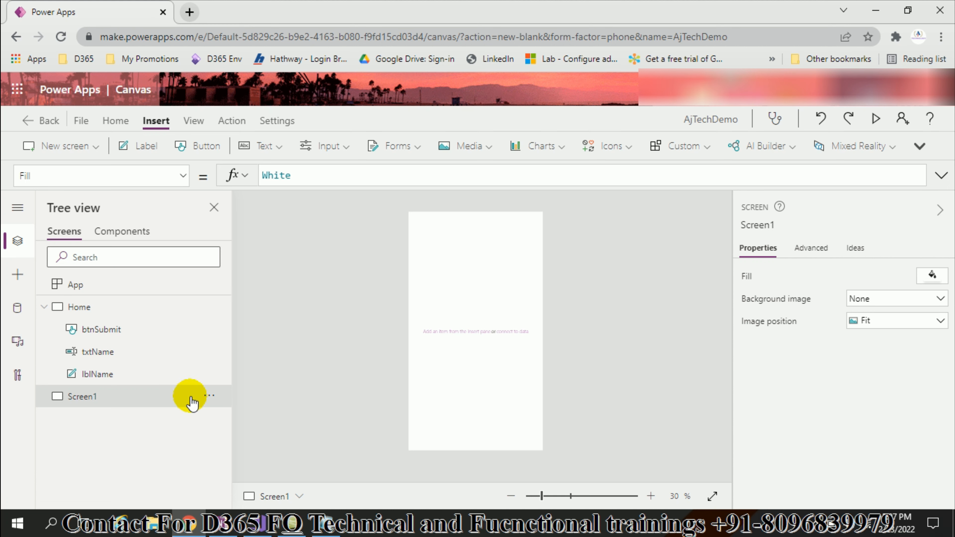
pyautogui.click(205, 396)
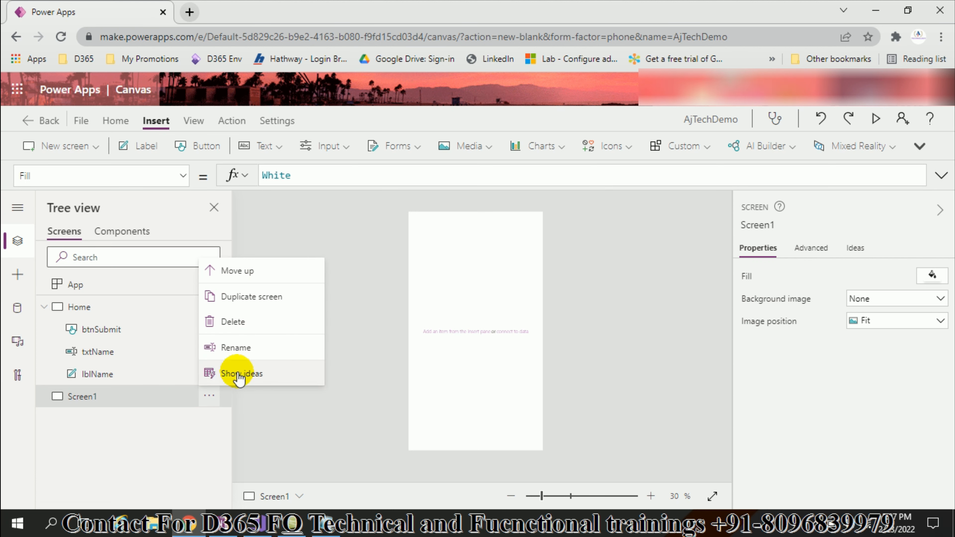
pyautogui.click(254, 345)
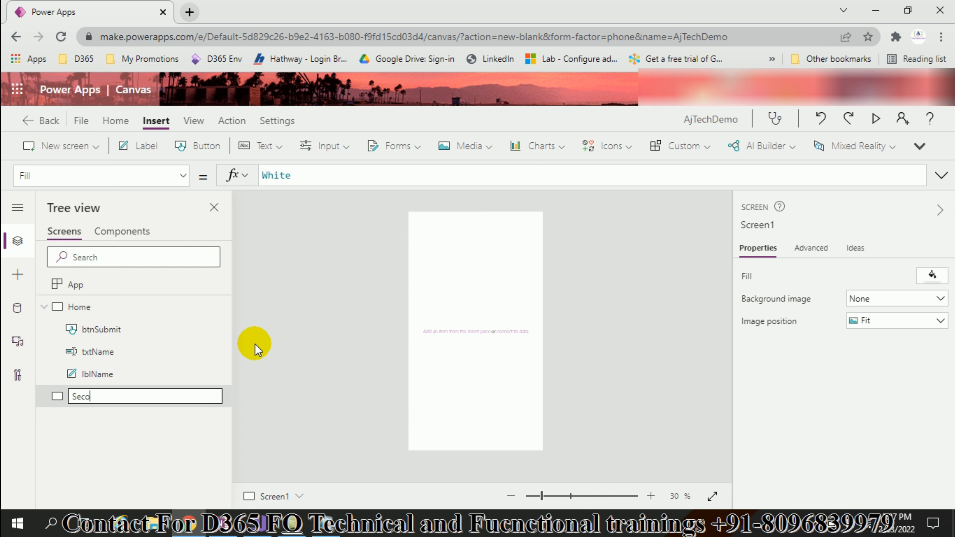
pyautogui.write('SecondScreen')
pyautogui.press('Escape')
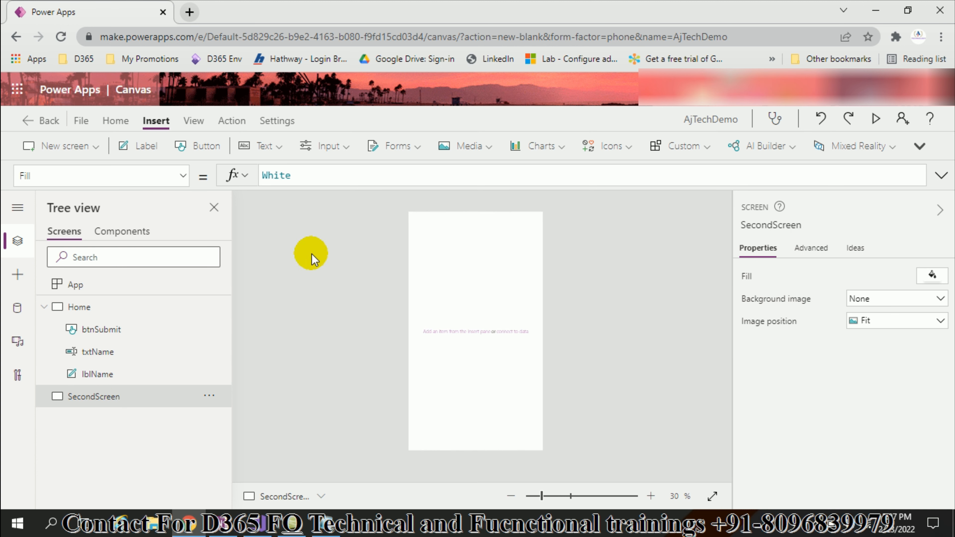
# Step: Insert a label on SecondScreen and clear its default text
pyautogui.click(144, 145)
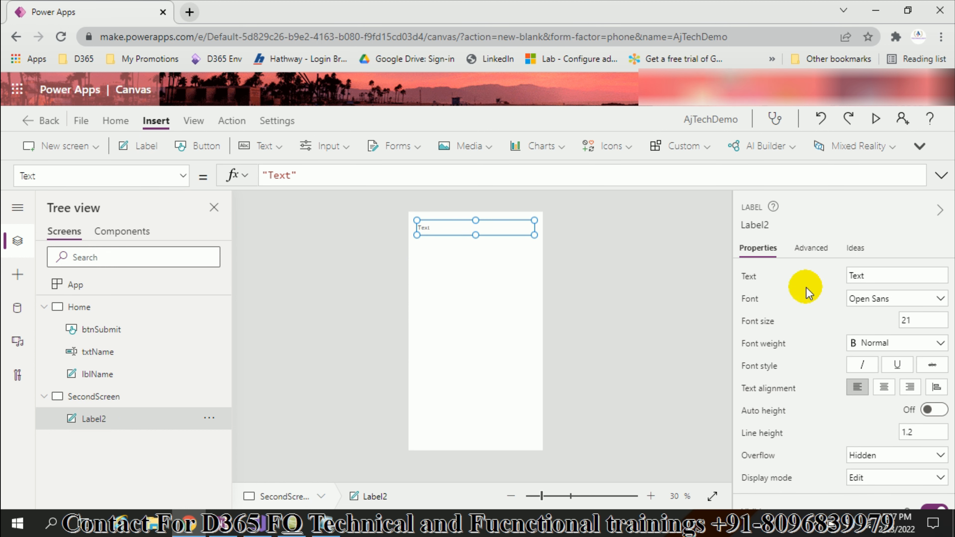
pyautogui.click(881, 276)
pyautogui.hotkey('ctrl', 'a')
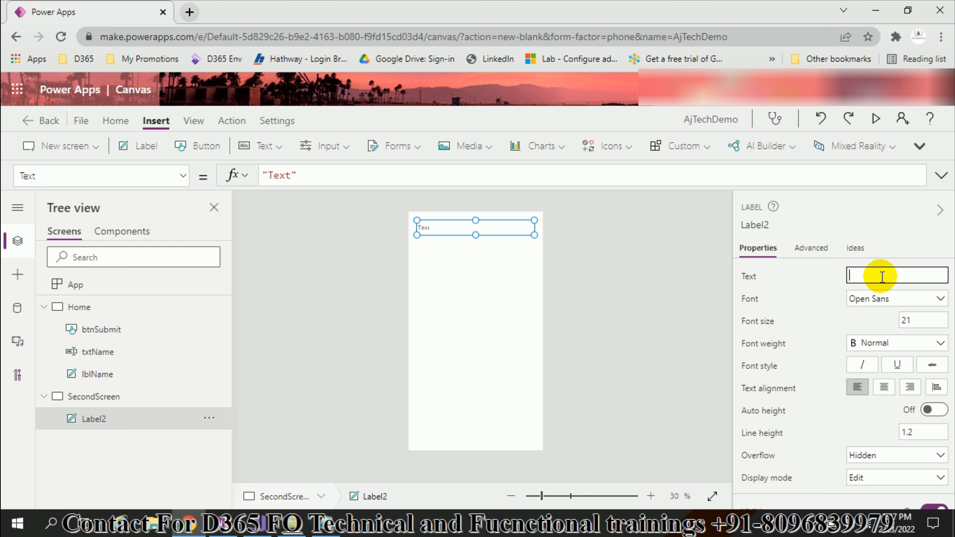
pyautogui.click(335, 280)
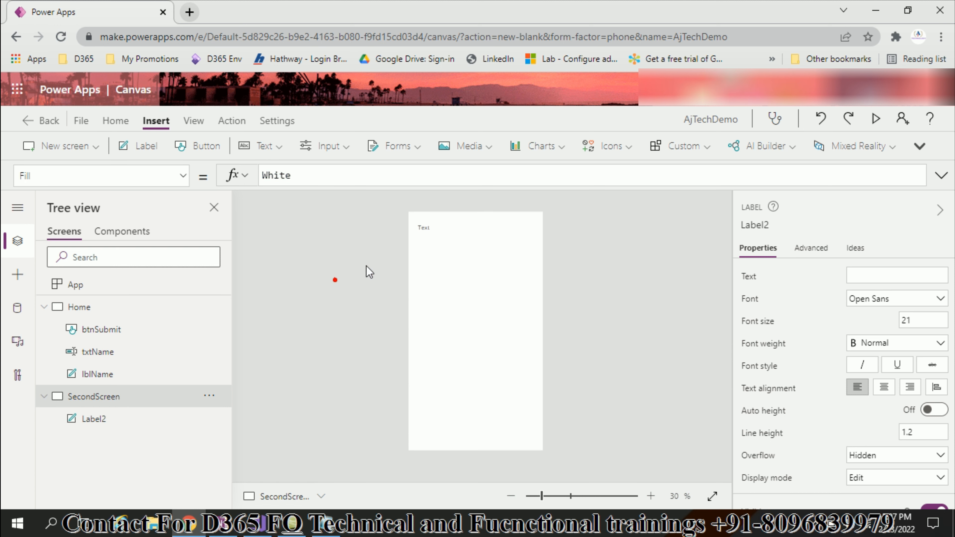
# Step: Rename the label on SecondScreen to lblNameFromHomeScreen
pyautogui.click(102, 419)
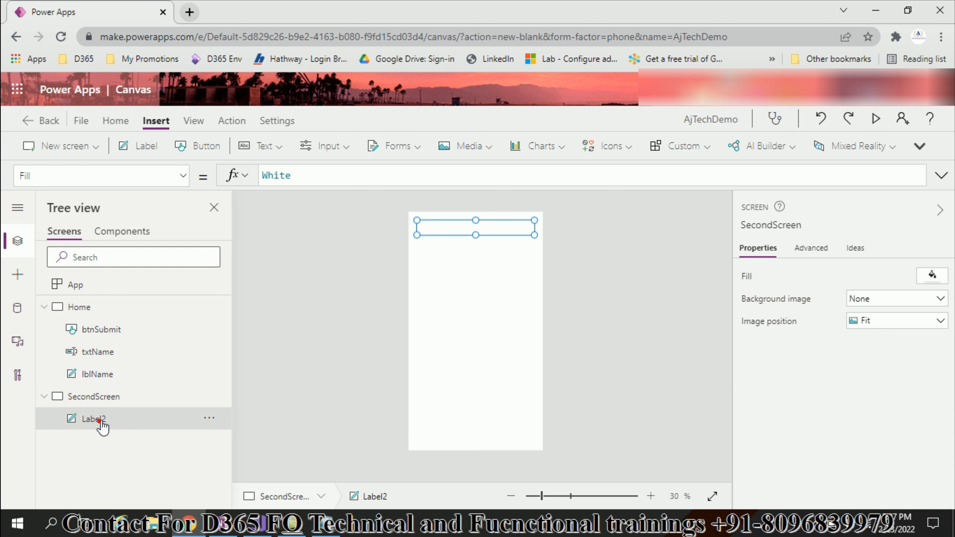
pyautogui.click(209, 419)
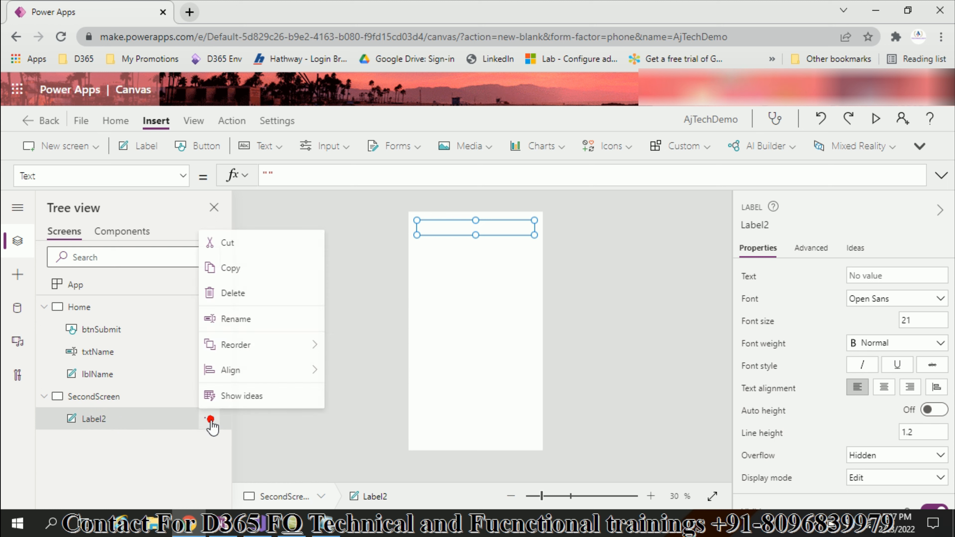
pyautogui.click(250, 319)
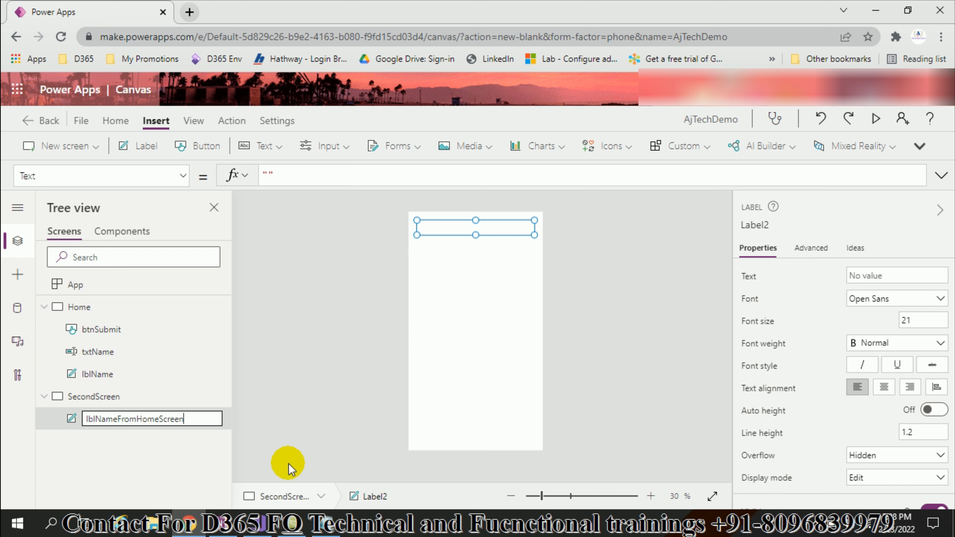
pyautogui.press('Return')
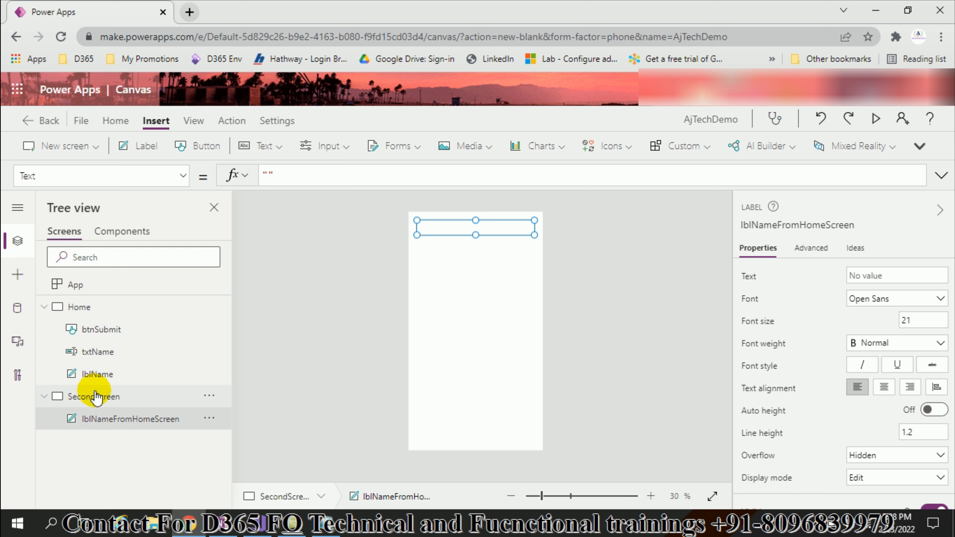
pyautogui.click(99, 330)
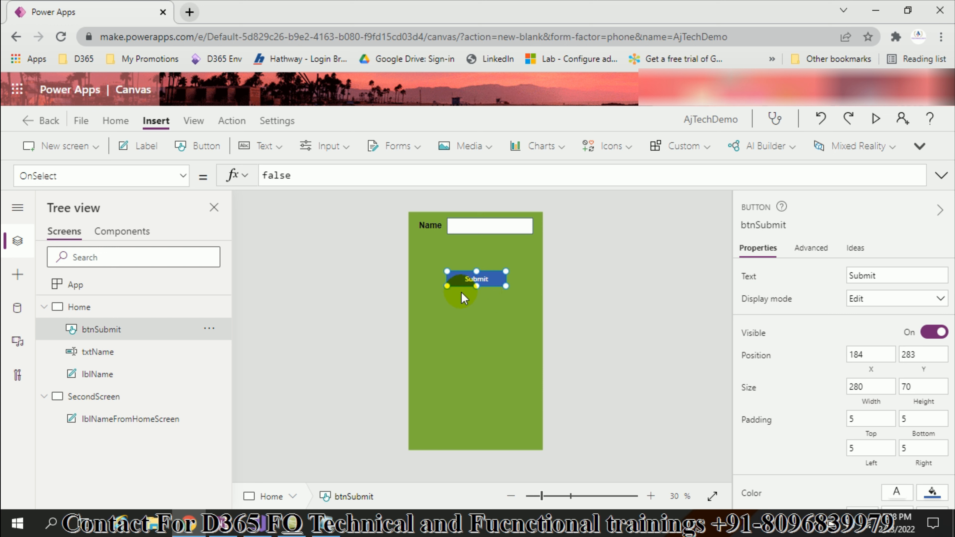
pyautogui.click(468, 227)
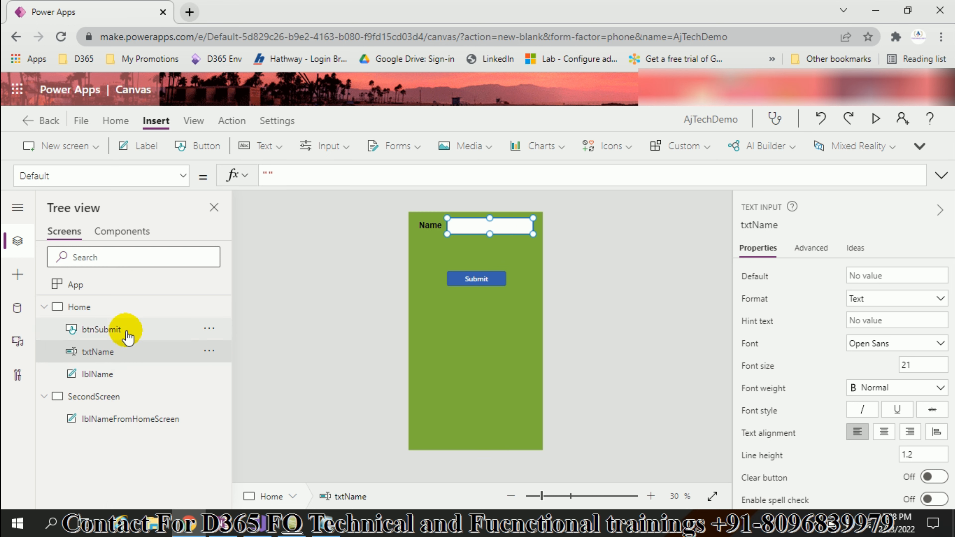
pyautogui.click(182, 176)
pyautogui.moveTo(185, 224); pyautogui.dragTo(191, 427)
# Step: Replace btnSubmit's OnSelect formula with a Navigate function that targets SecondScreen
pyautogui.click(480, 286)
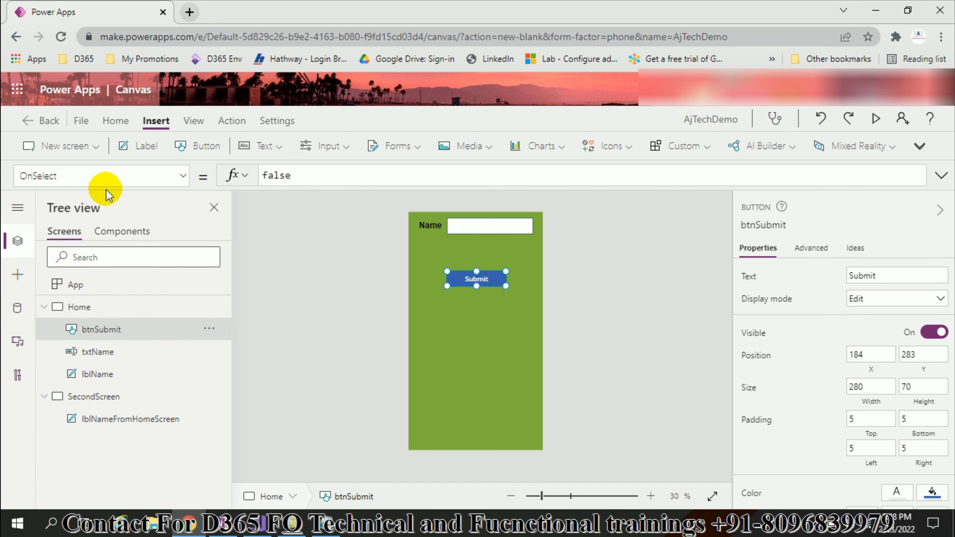
pyautogui.click(334, 175)
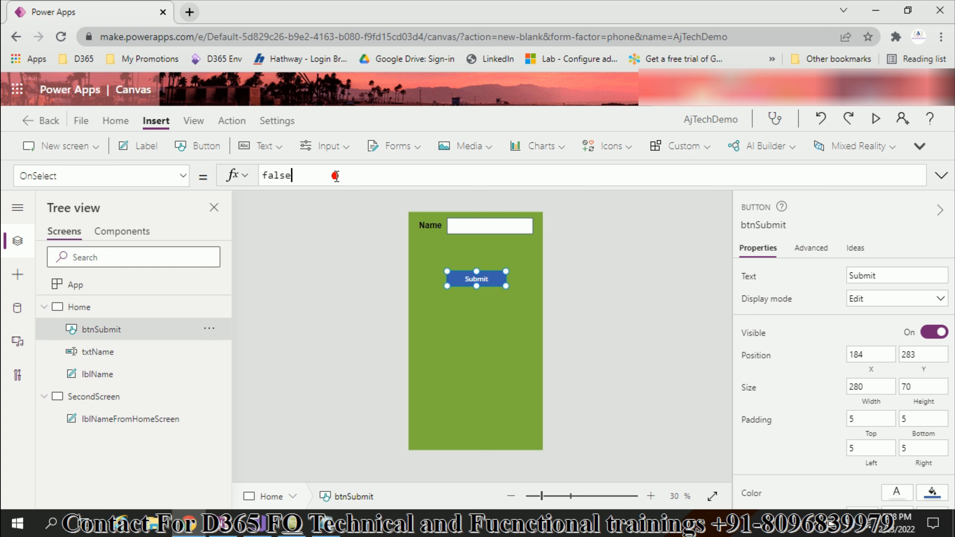
pyautogui.hotkey('ctrl', 'a')
pyautogui.press('BackSpace')
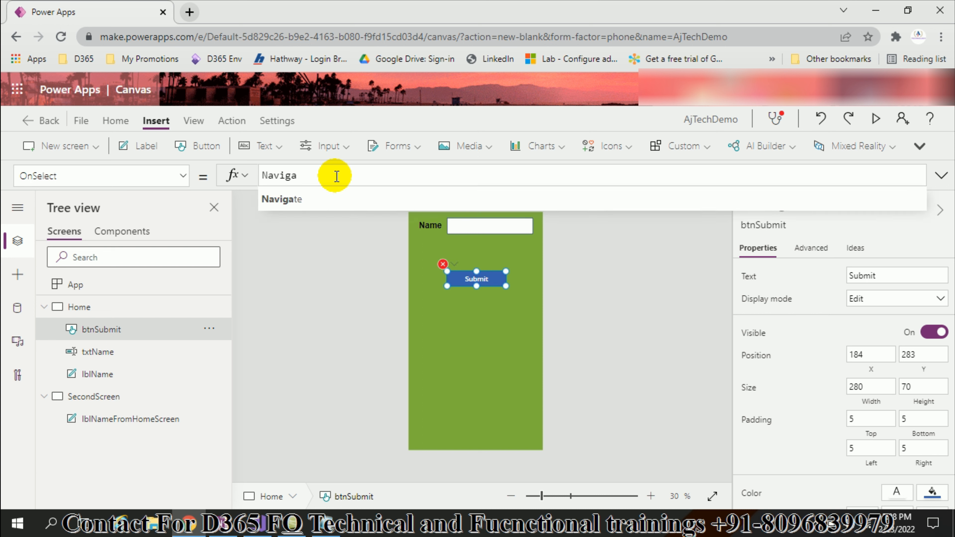
pyautogui.click(320, 199)
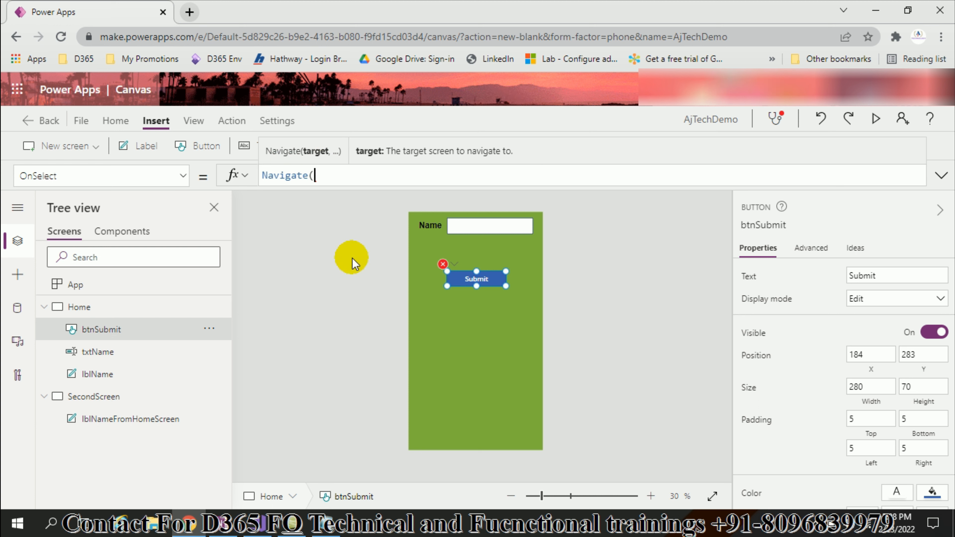
pyautogui.write('co')
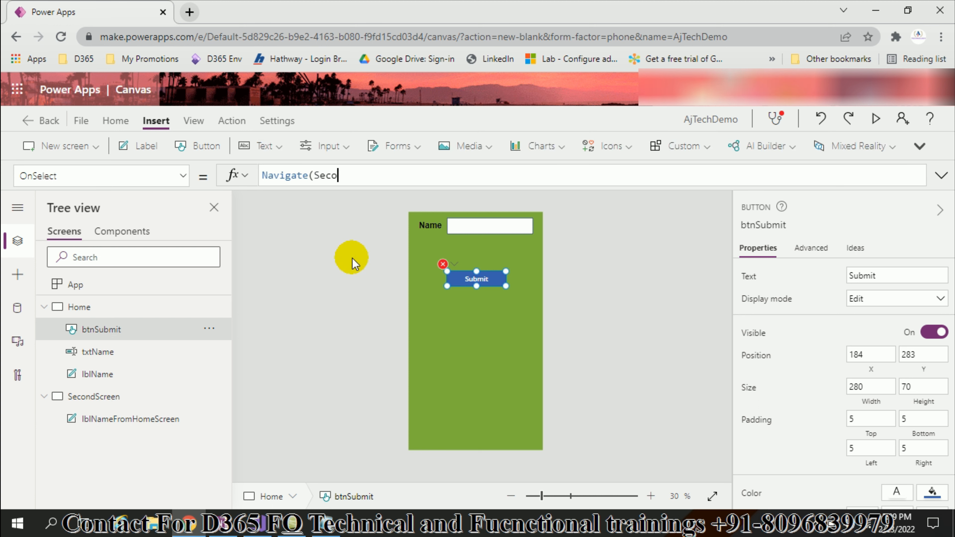
pyautogui.click(323, 259)
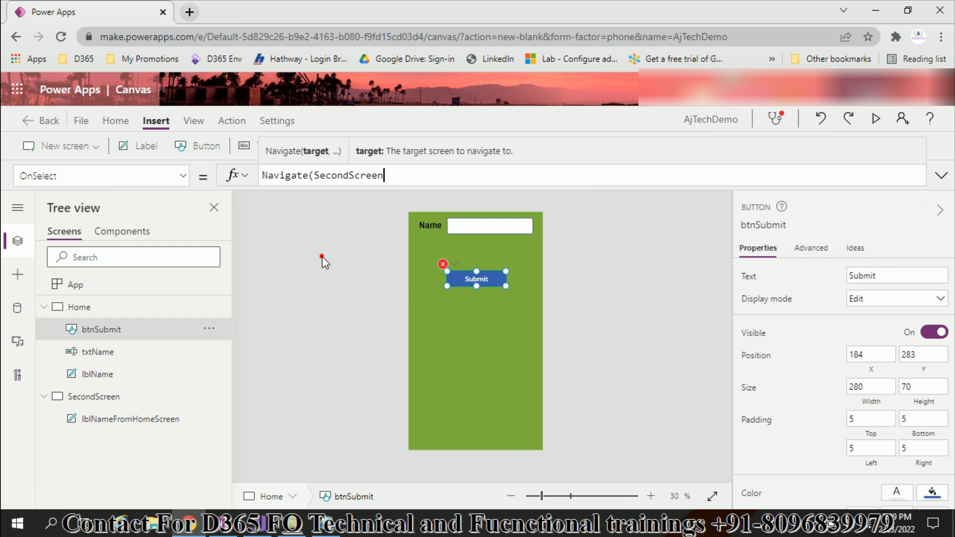
# Step: Add ScreenTransition.Fade as the transition argument of the Navigate formula
pyautogui.write(',')
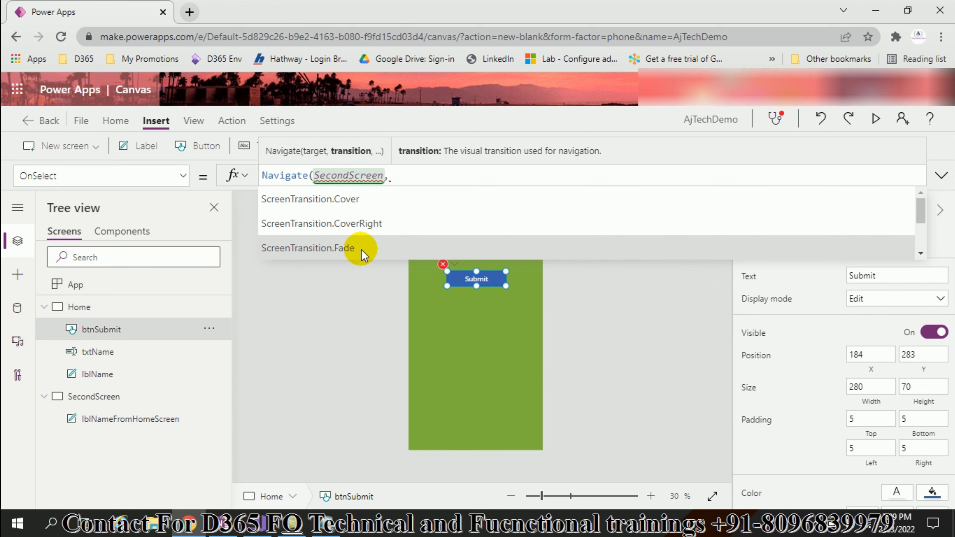
pyautogui.scroll(-2, 357, 244)
pyautogui.scroll(2, 373, 233)
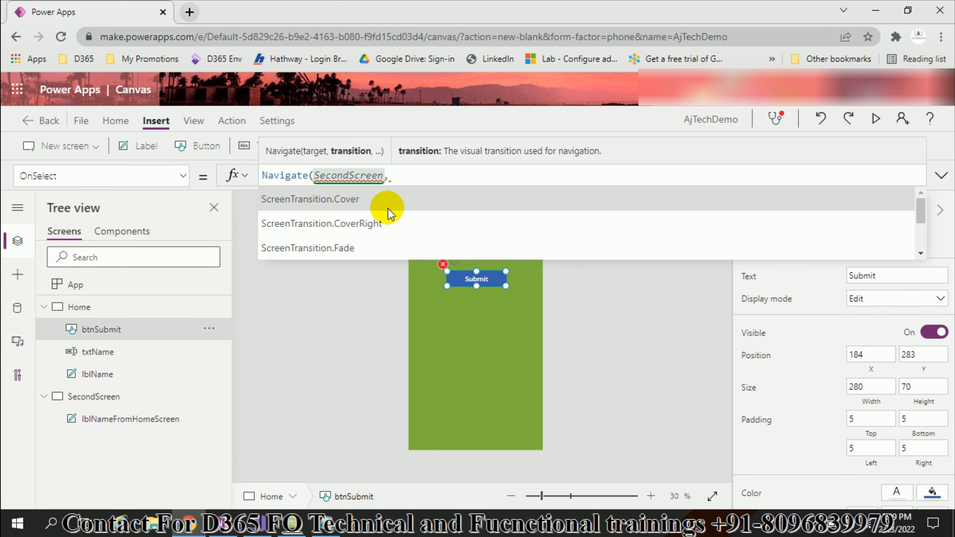
pyautogui.click(365, 247)
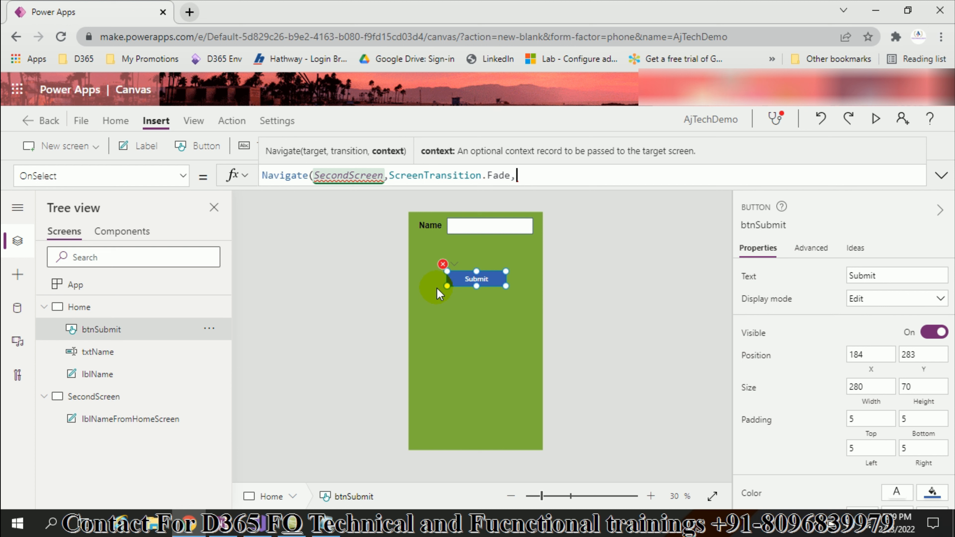
# Step: Complete the Submit button's Navigate formula with the context record {CustomerName:txtName.Text} and its closing parenthesis
pyautogui.write('{Nameof')
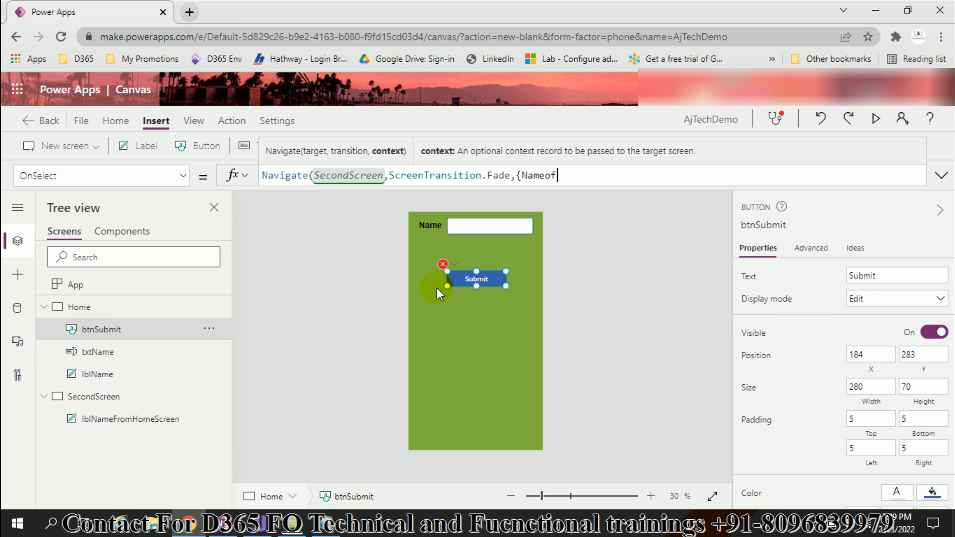
pyautogui.press('BackSpace')
pyautogui.press('BackSpace')
pyautogui.press('BackSpace')
pyautogui.press('BackSpace')
pyautogui.press('BackSpace')
pyautogui.write('Cust')
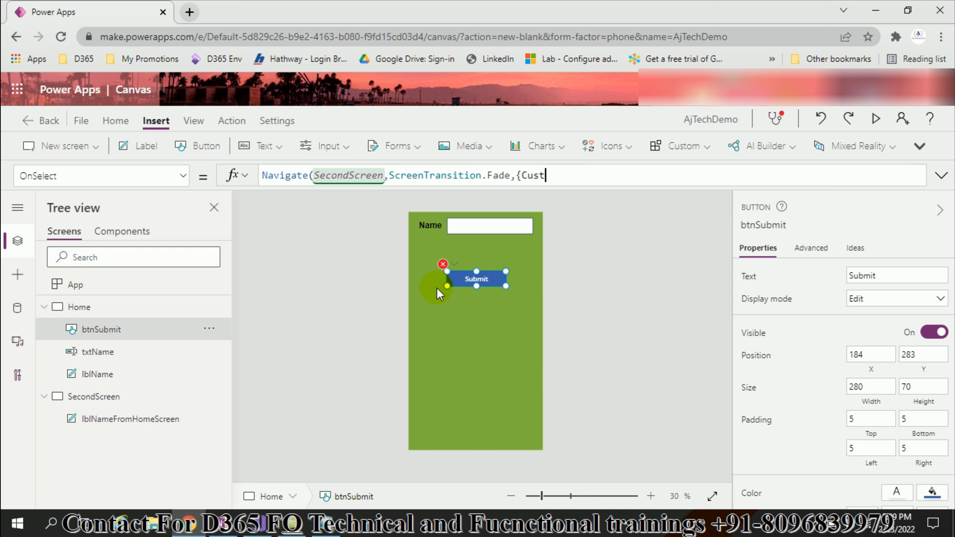
pyautogui.write('omerName')
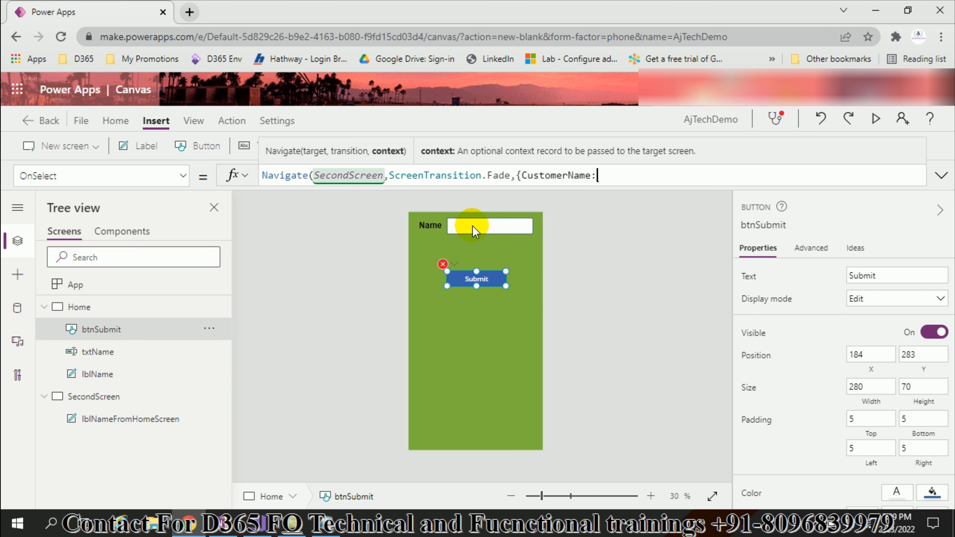
pyautogui.write(':txt')
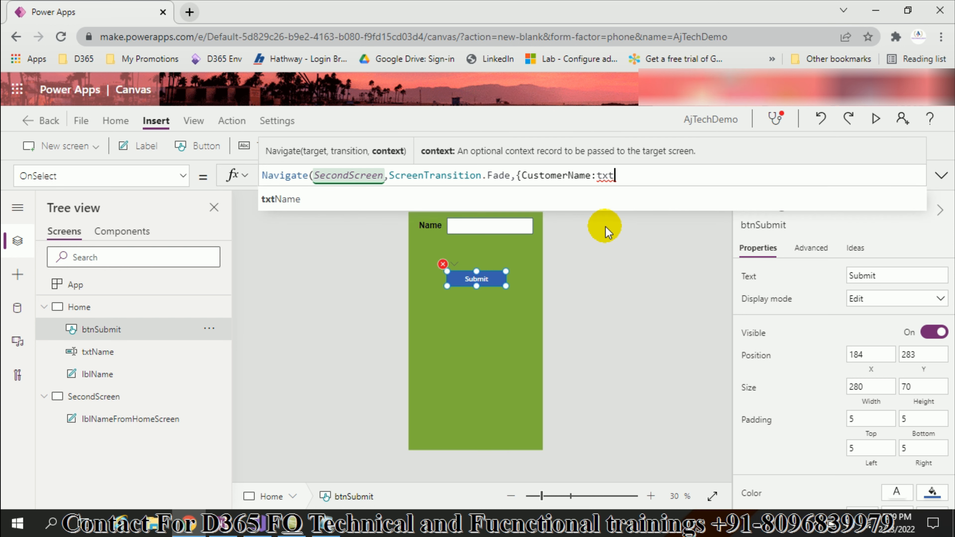
pyautogui.press('Tab')
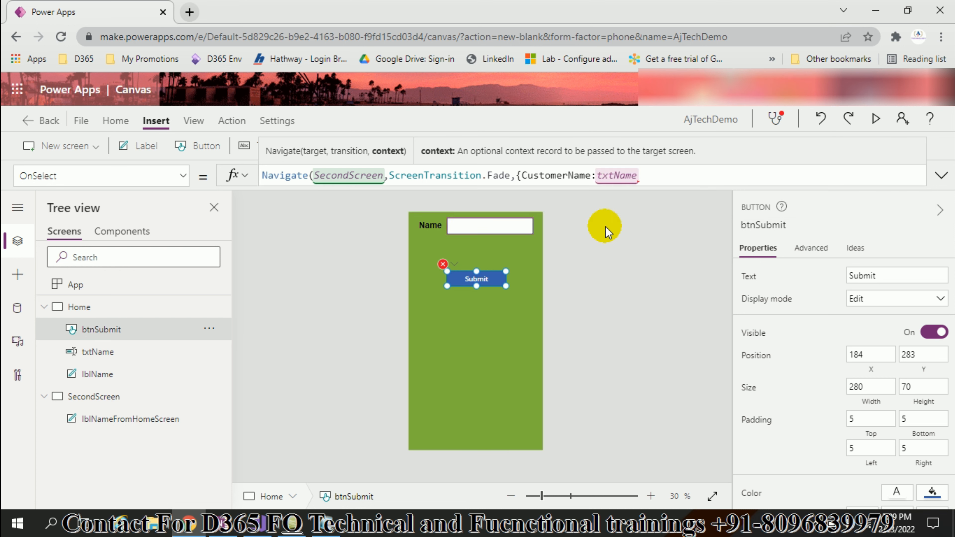
pyautogui.write('.Tex')
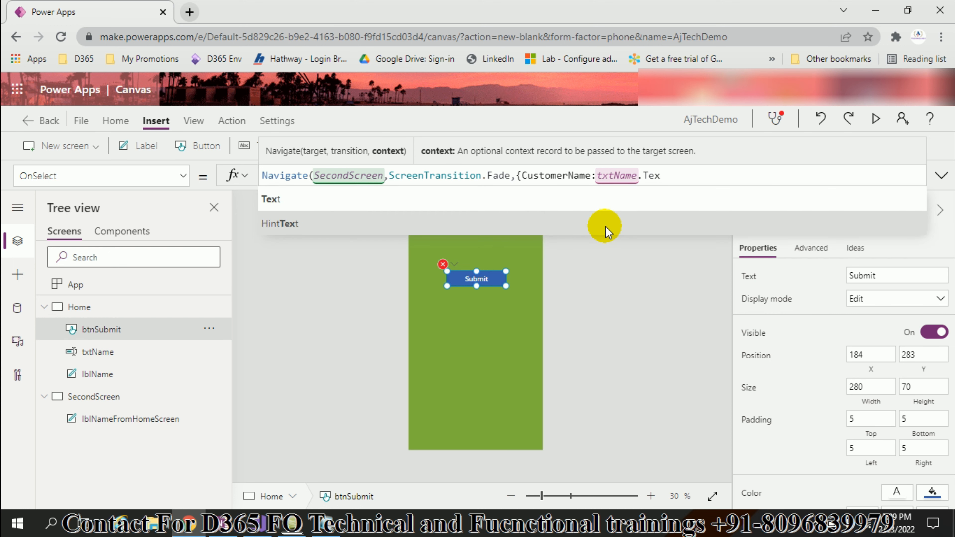
pyautogui.click(467, 204)
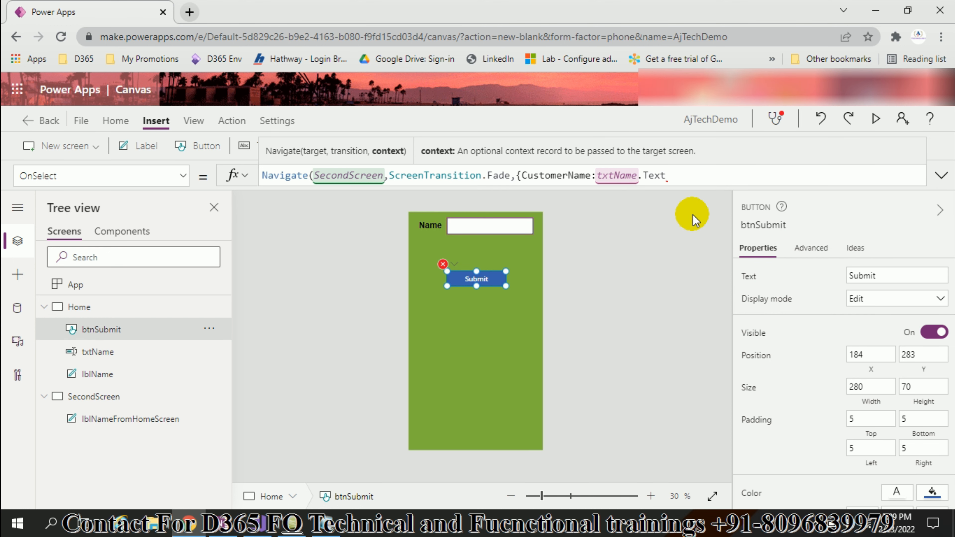
pyautogui.write('})')
pyautogui.click(639, 307)
pyautogui.click(478, 277)
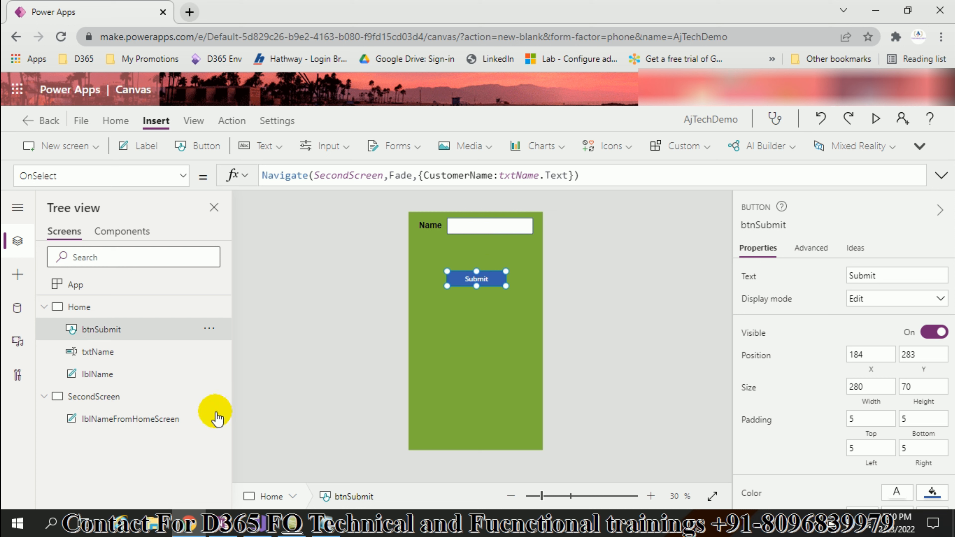
# Step: Check the context variable name in btnSubmit's Navigate formula for use in the SecondScreen label
pyautogui.click(102, 421)
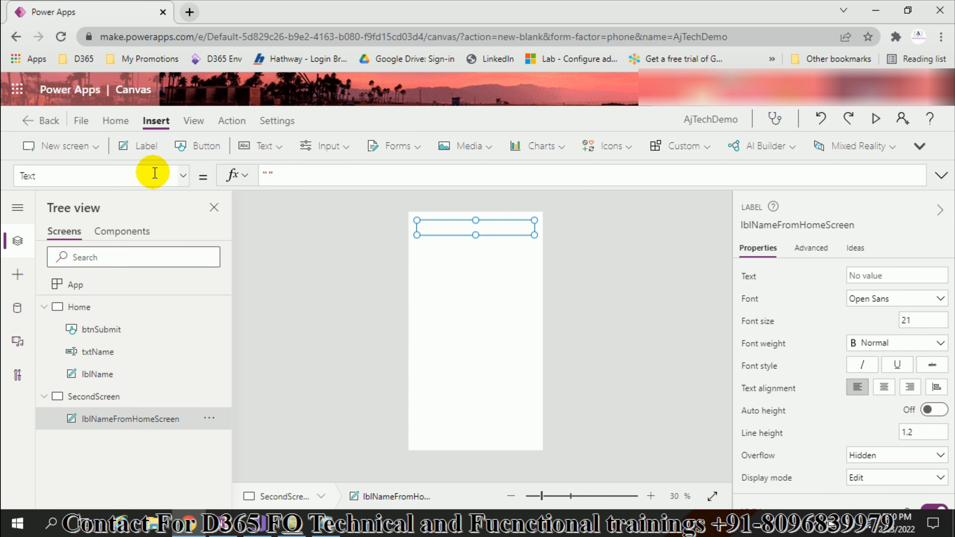
pyautogui.click(304, 177)
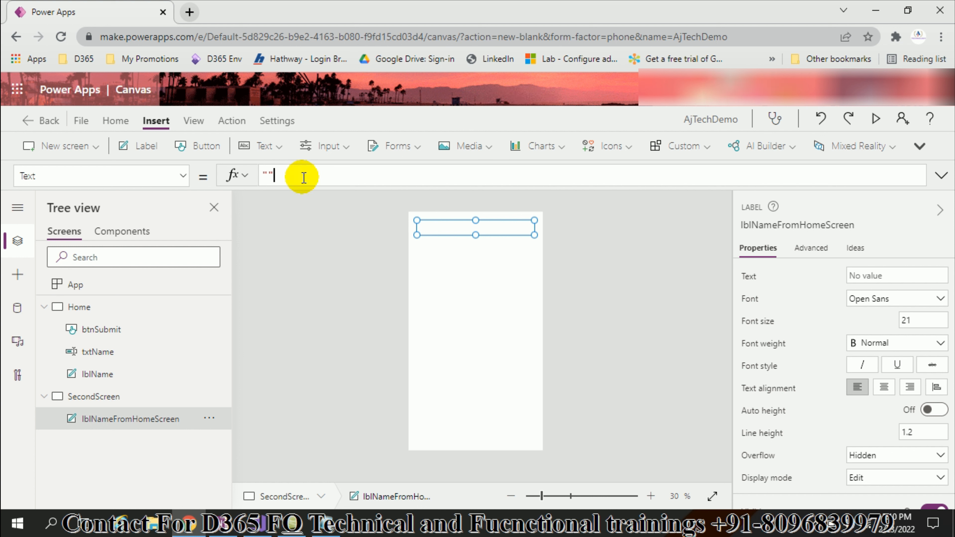
pyautogui.click(101, 375)
pyautogui.click(100, 329)
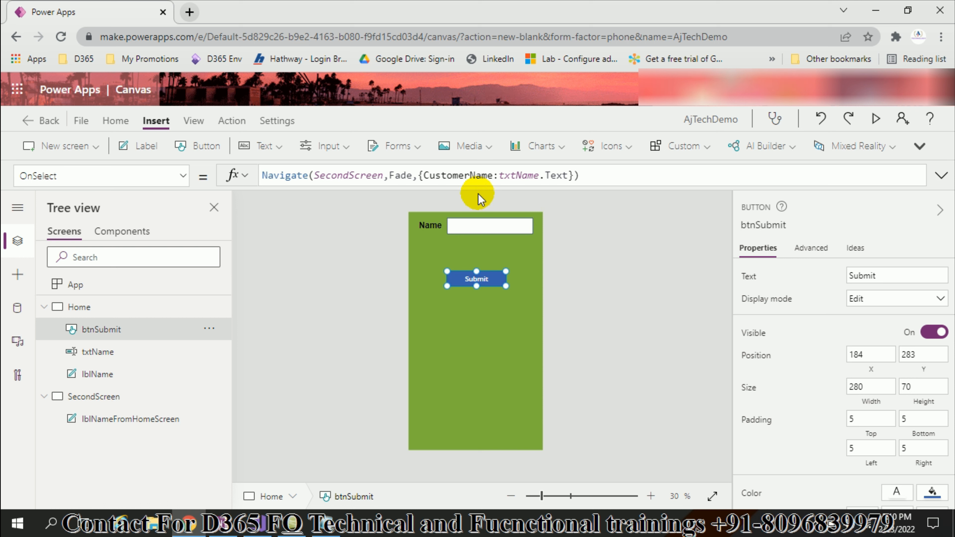
pyautogui.click(458, 173)
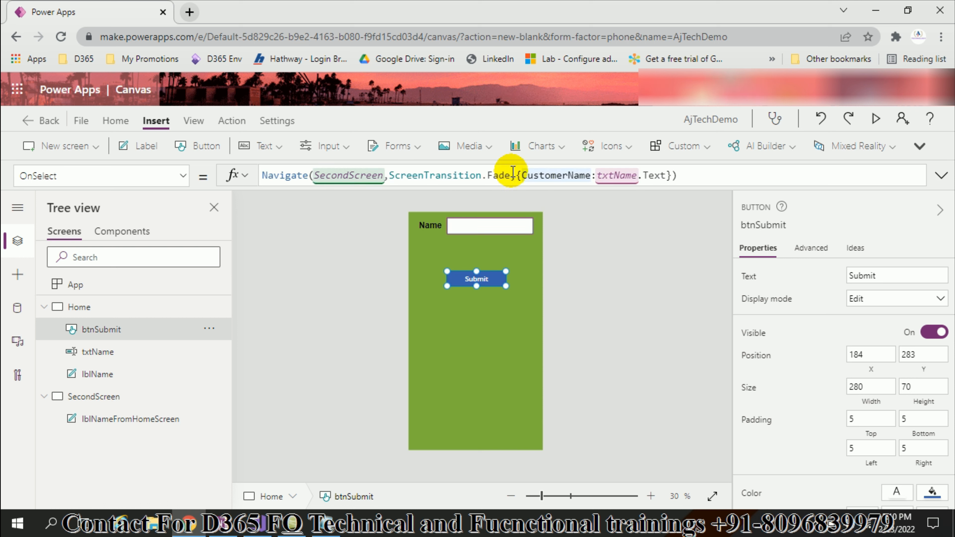
pyautogui.moveTo(521, 175); pyautogui.dragTo(591, 175)
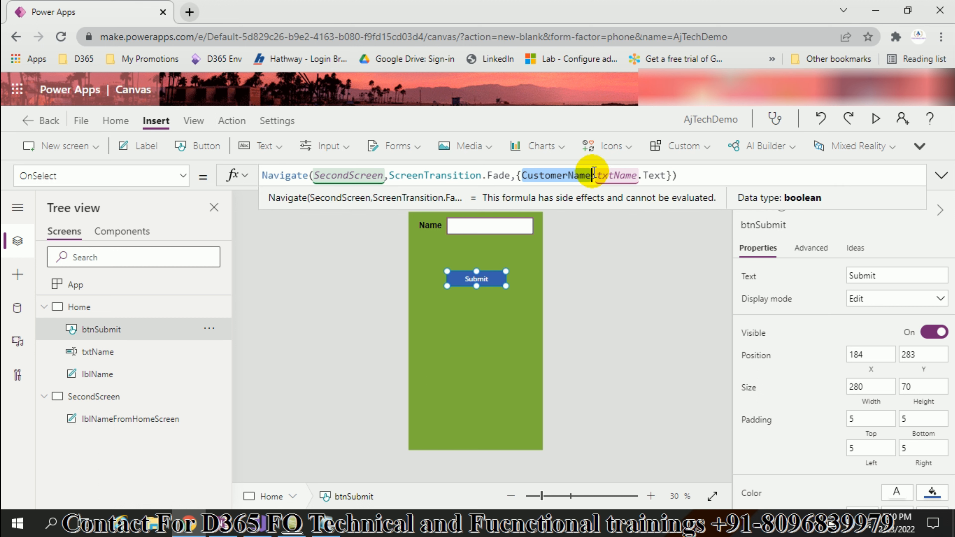
# Step: Set the Text property of lblNameFromHomeScreen on SecondScreen to the context variable CustomerName
pyautogui.click(128, 418)
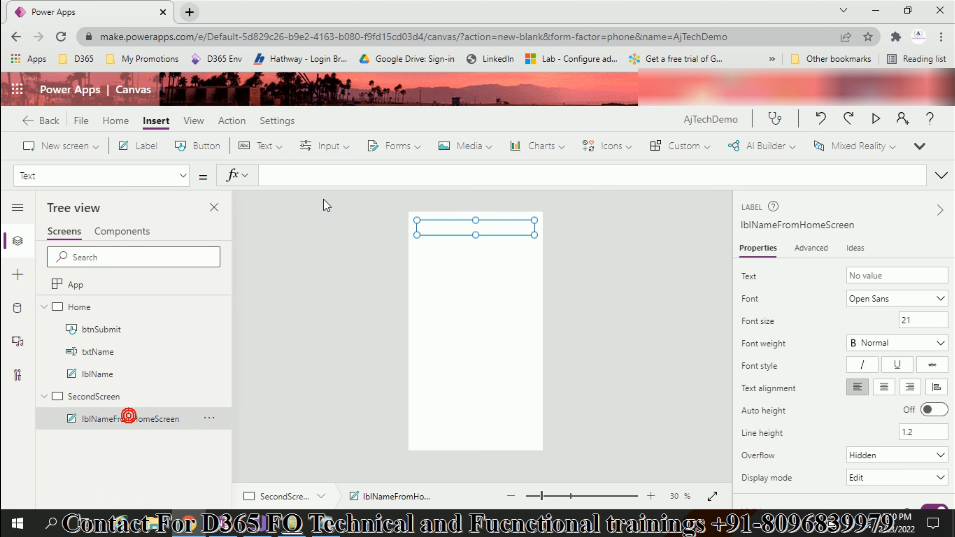
pyautogui.click(385, 175)
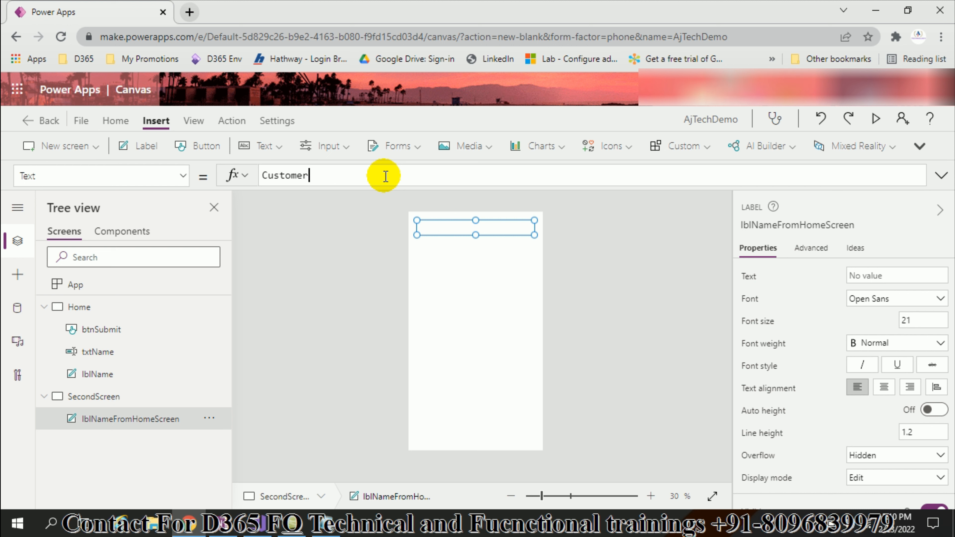
pyautogui.hotkey('ctrl', 'a')
pyautogui.write('CustomerName')
pyautogui.press('Return')
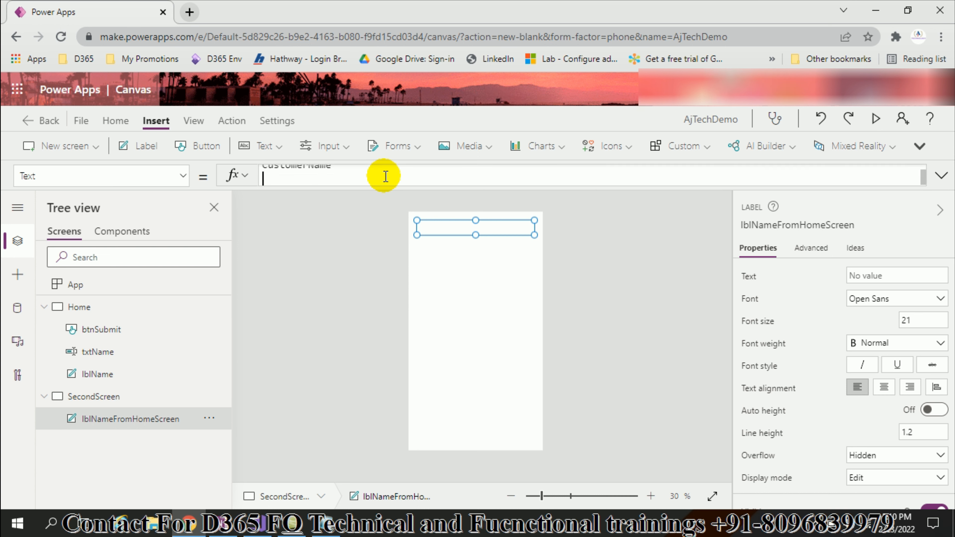
pyautogui.press('BackSpace')
pyautogui.click(472, 379)
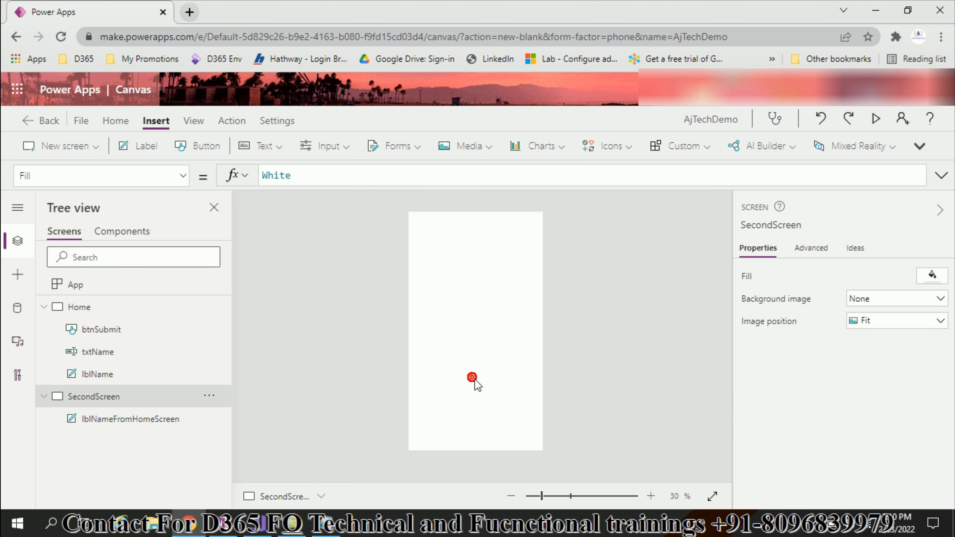
pyautogui.click(105, 421)
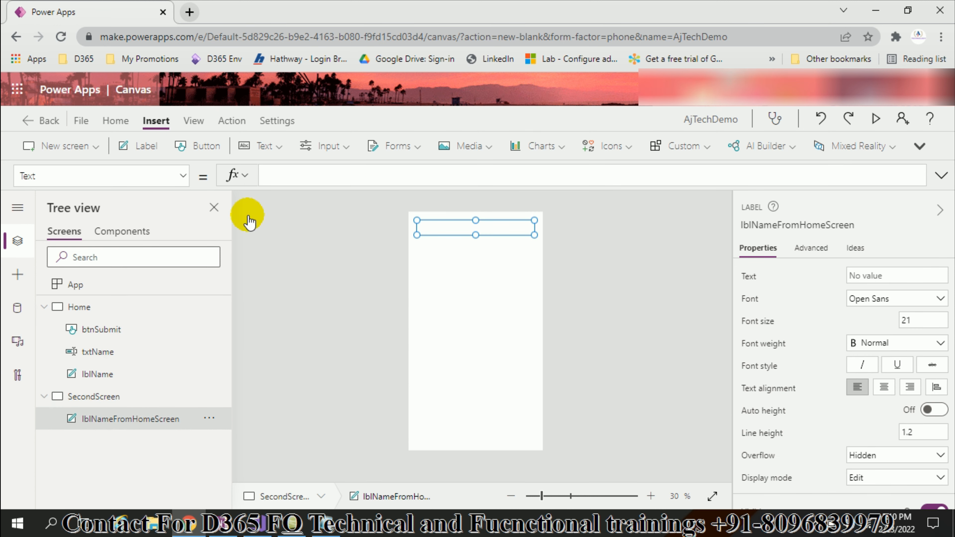
# Step: Preview the app from the Home screen, submit the name "Aj Technologys", and close the preview
pyautogui.click(80, 306)
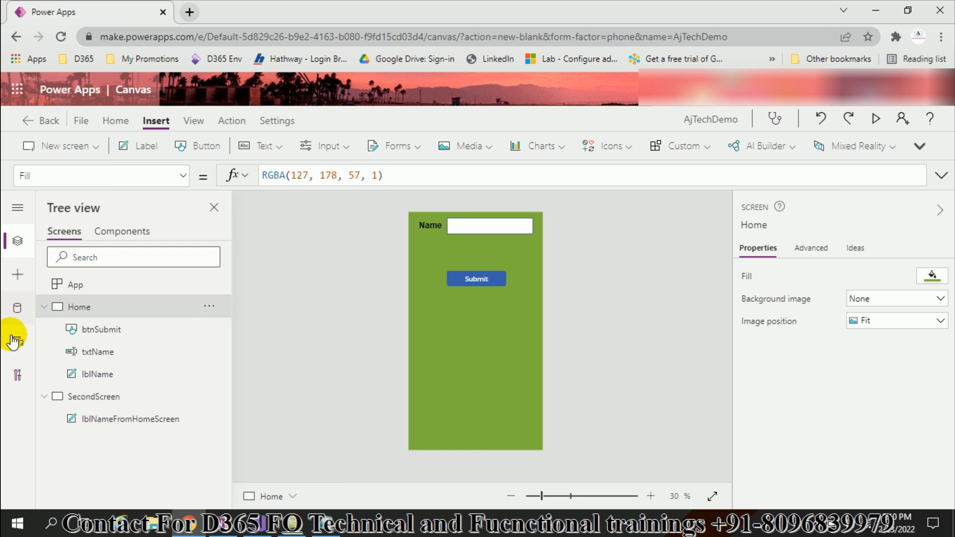
pyautogui.click(873, 119)
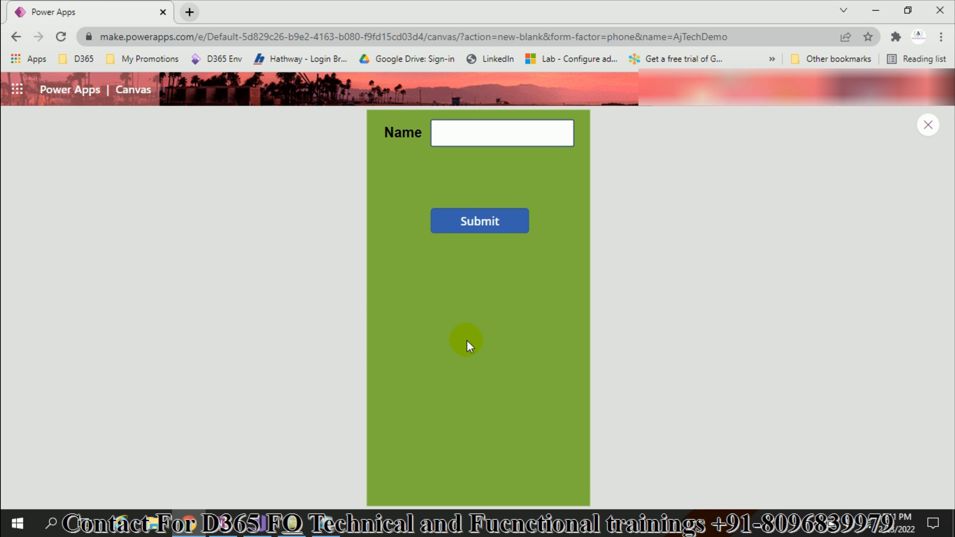
pyautogui.click(489, 133)
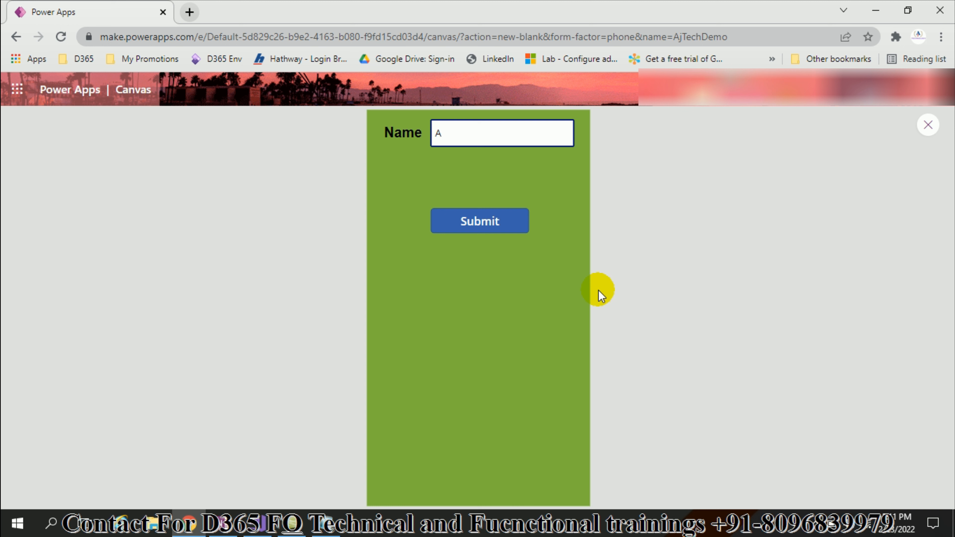
pyautogui.write('Aj Technolg')
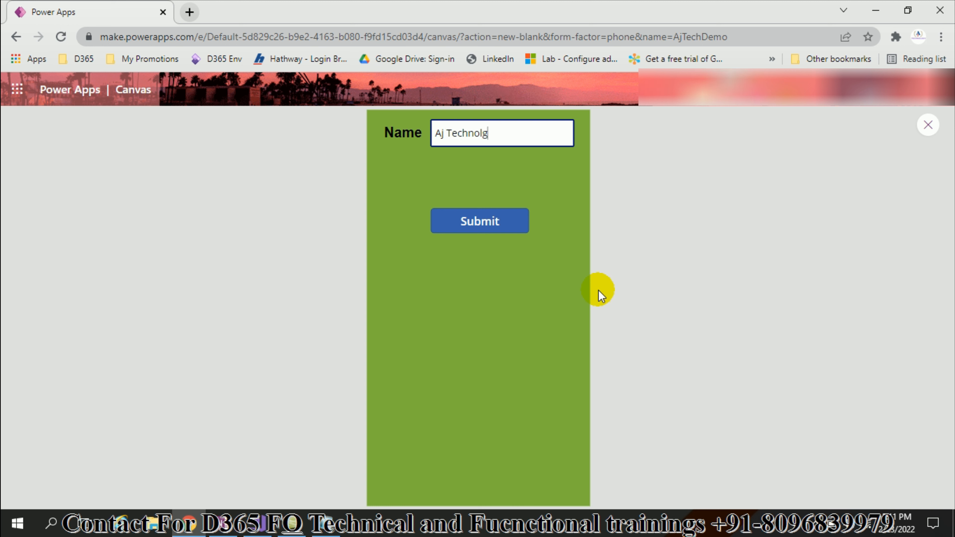
pyautogui.write('gys')
pyautogui.click(482, 221)
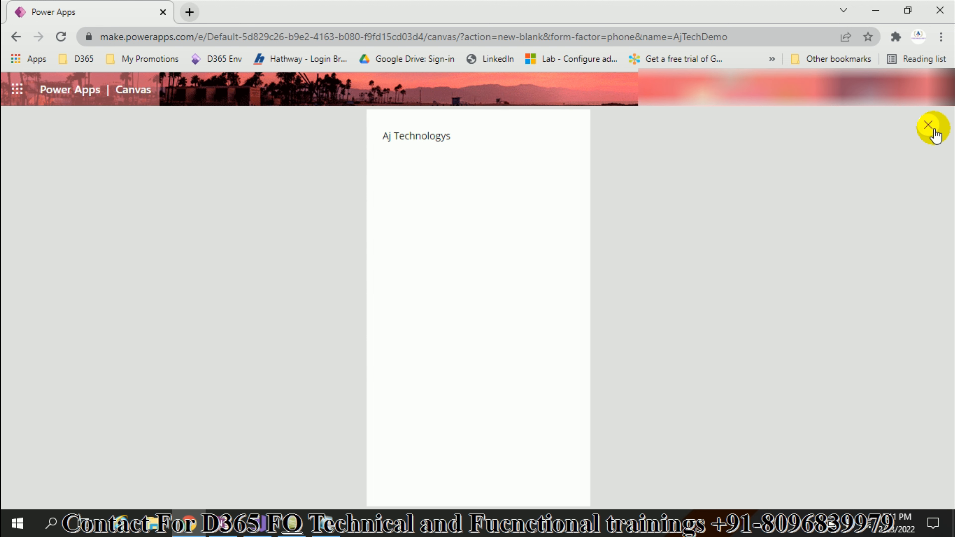
pyautogui.click(928, 124)
pyautogui.click(602, 359)
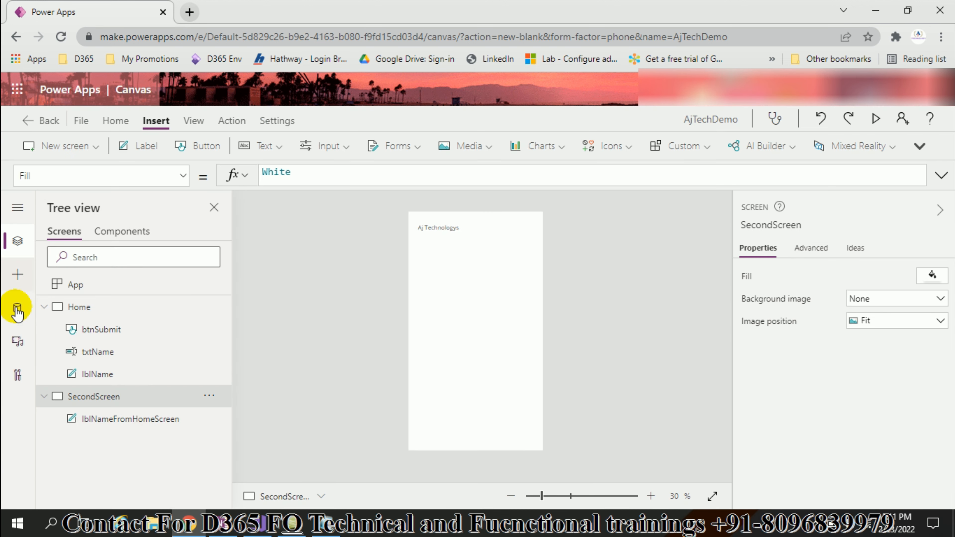
# Step: Preview the app from Home again with a person's first name submitted, then return to Home and minimize the browser window
pyautogui.click(82, 307)
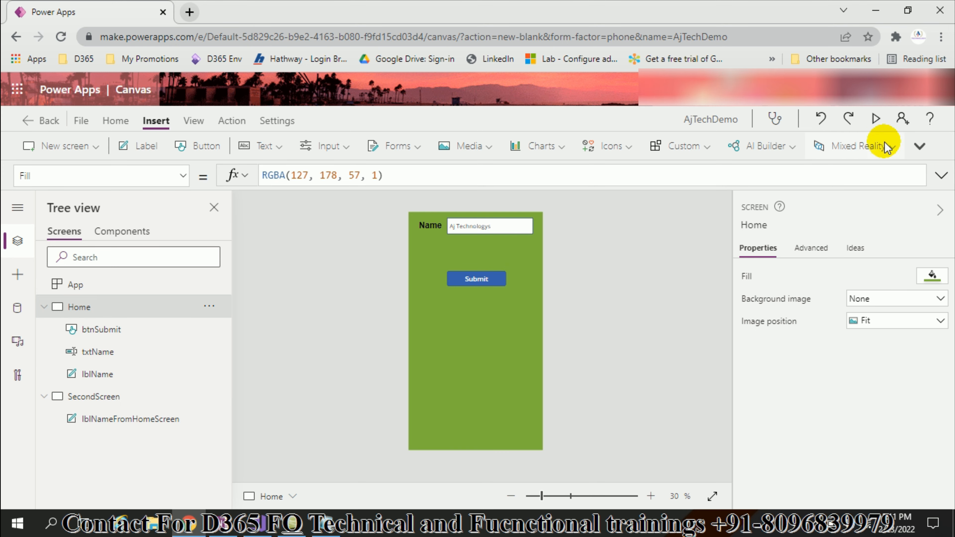
pyautogui.click(877, 119)
pyautogui.tripleClick(524, 136)
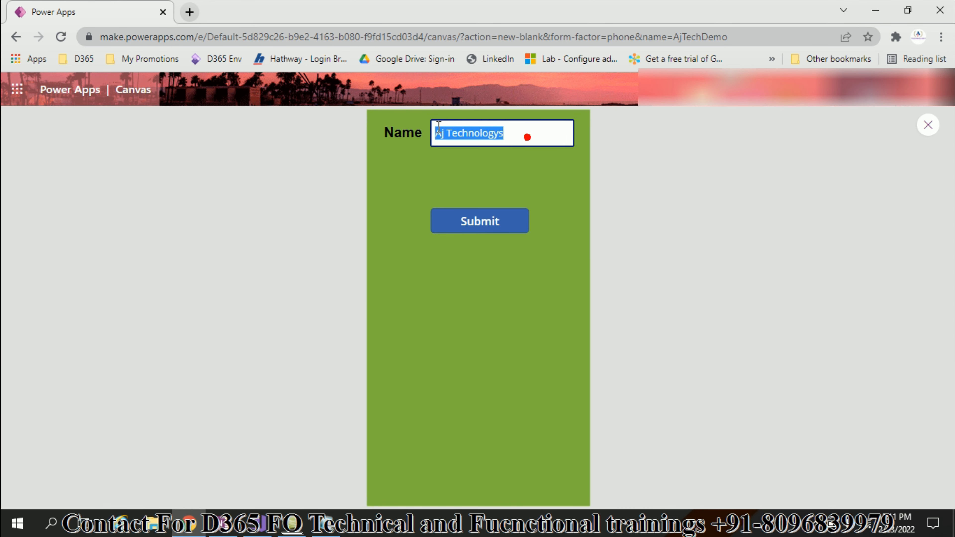
pyautogui.write('Amar')
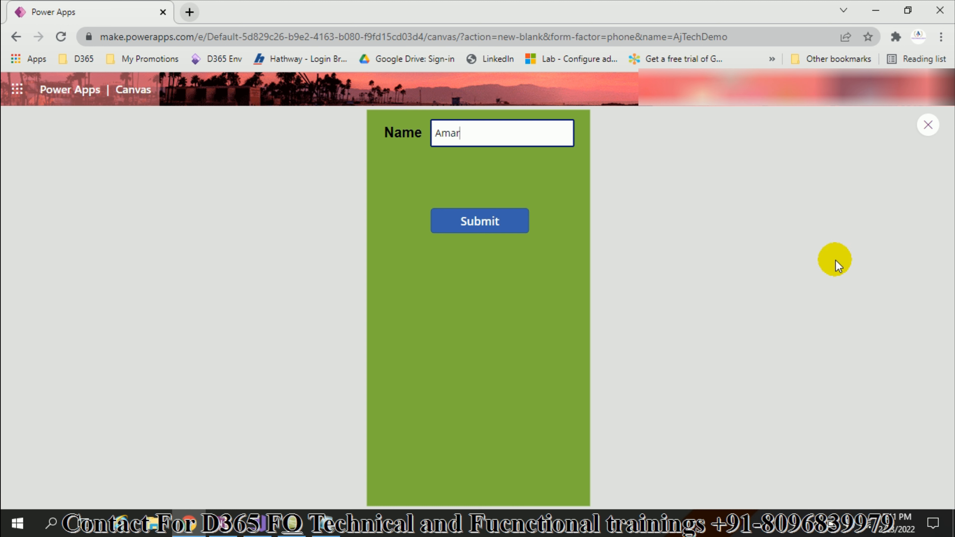
pyautogui.click(480, 221)
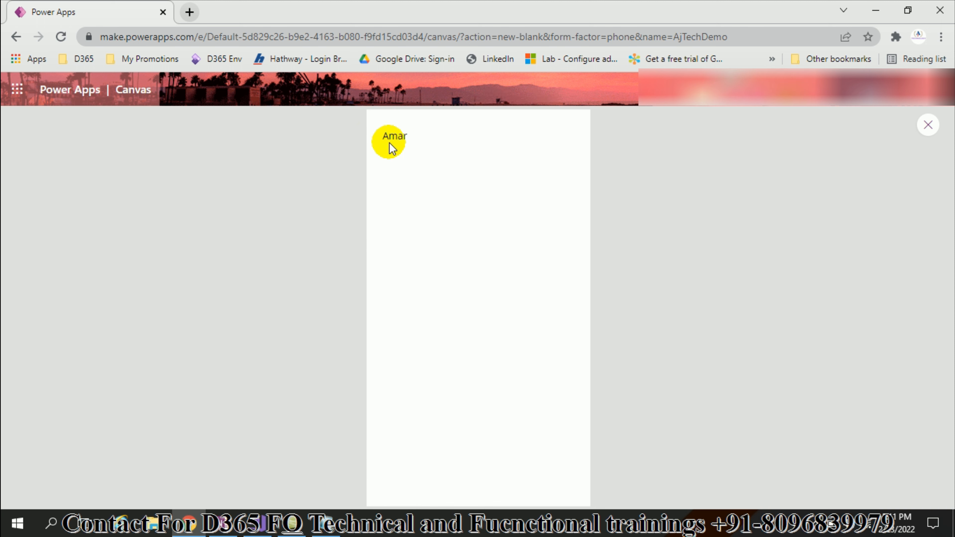
pyautogui.click(928, 125)
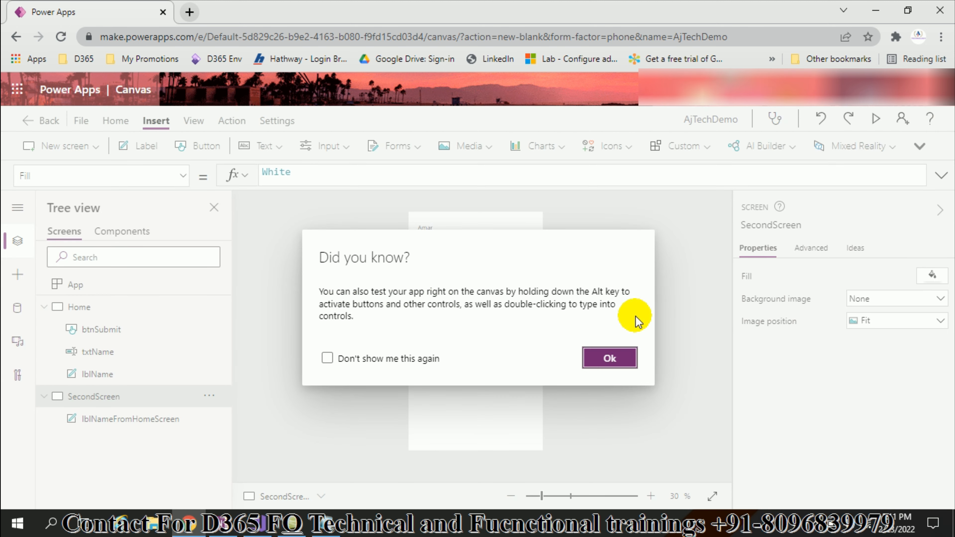
pyautogui.click(611, 357)
pyautogui.click(78, 307)
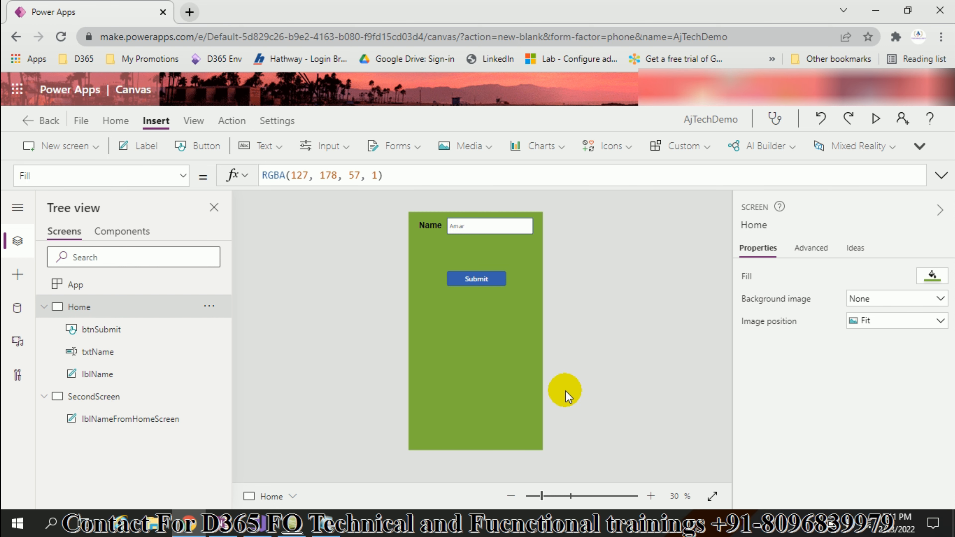
pyautogui.click(876, 10)
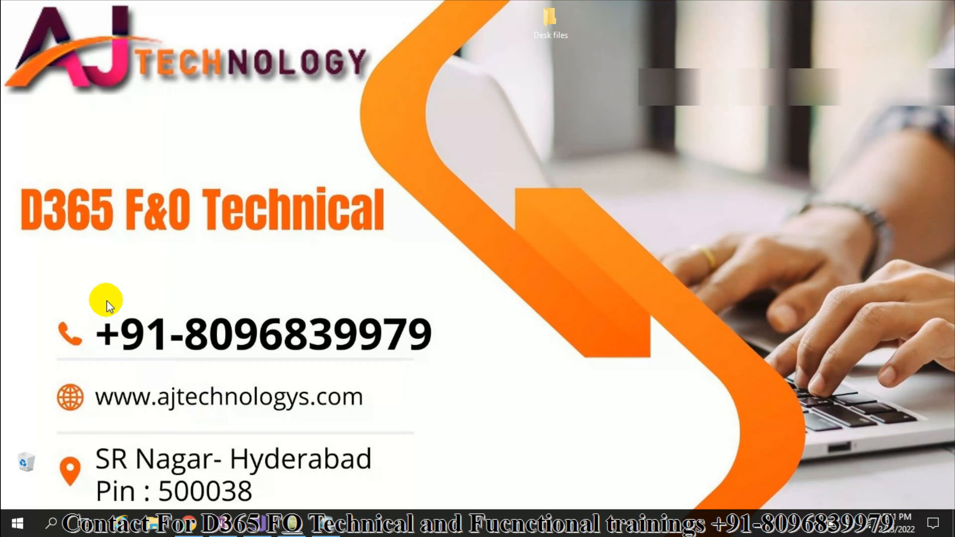